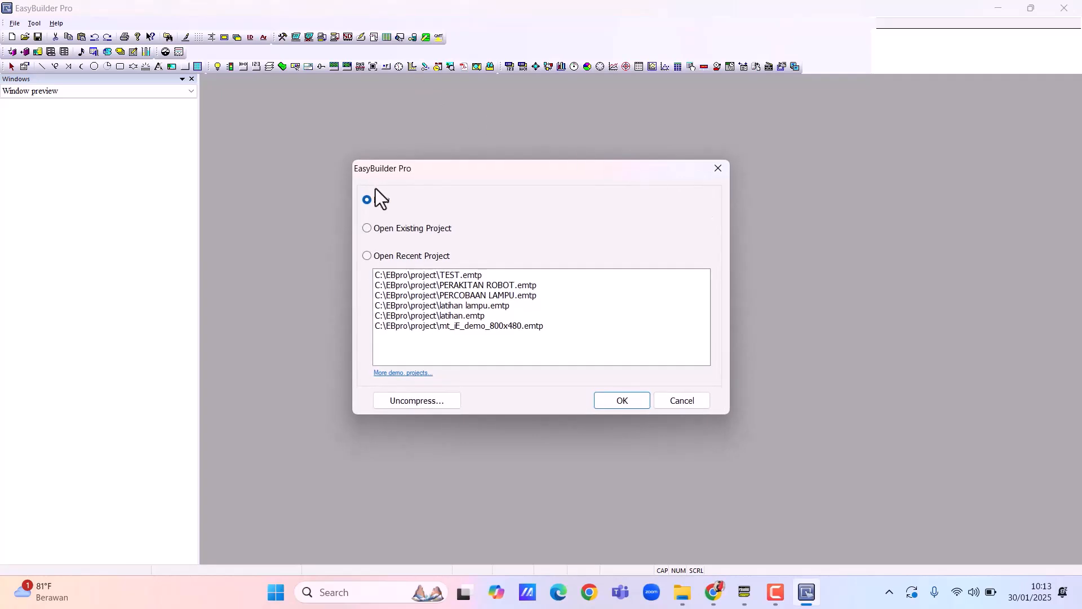
- Create a new project for the MT8070iE/MT8100iE (800 x 480) in landscape mode using the template_800x480.emtp template
{"action": "left_click", "coordinate": [618, 403]}
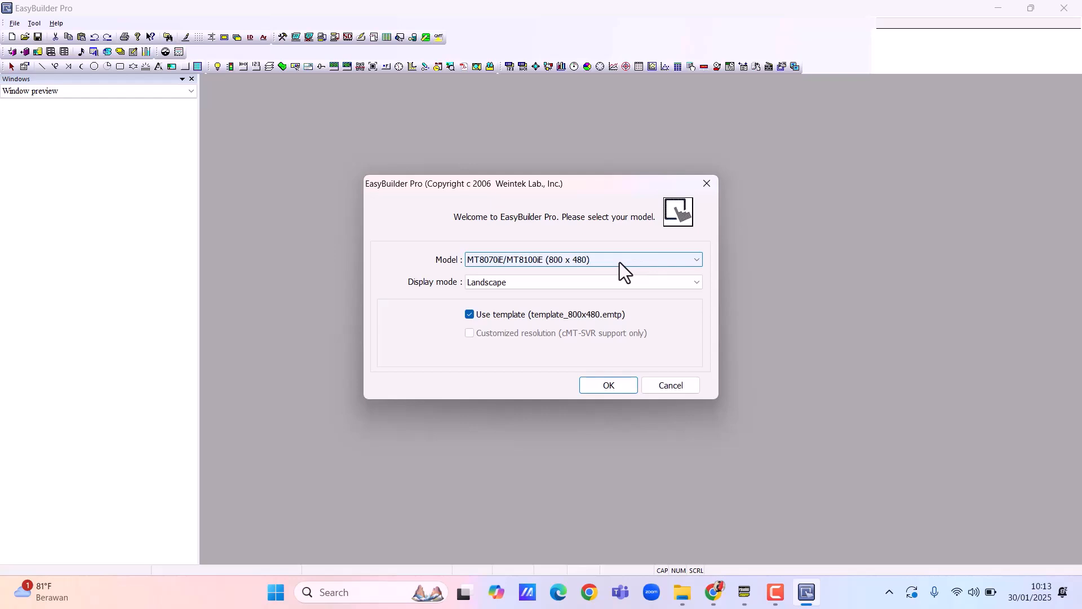
{"action": "left_click", "coordinate": [620, 282]}
{"action": "left_click", "coordinate": [698, 261]}
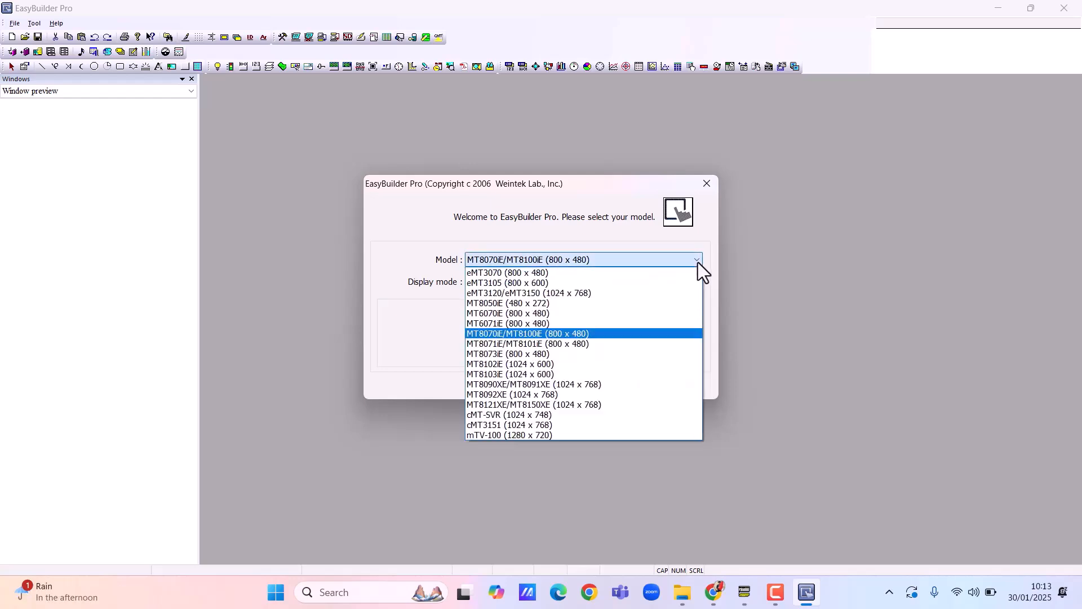
{"action": "left_click", "coordinate": [709, 252]}
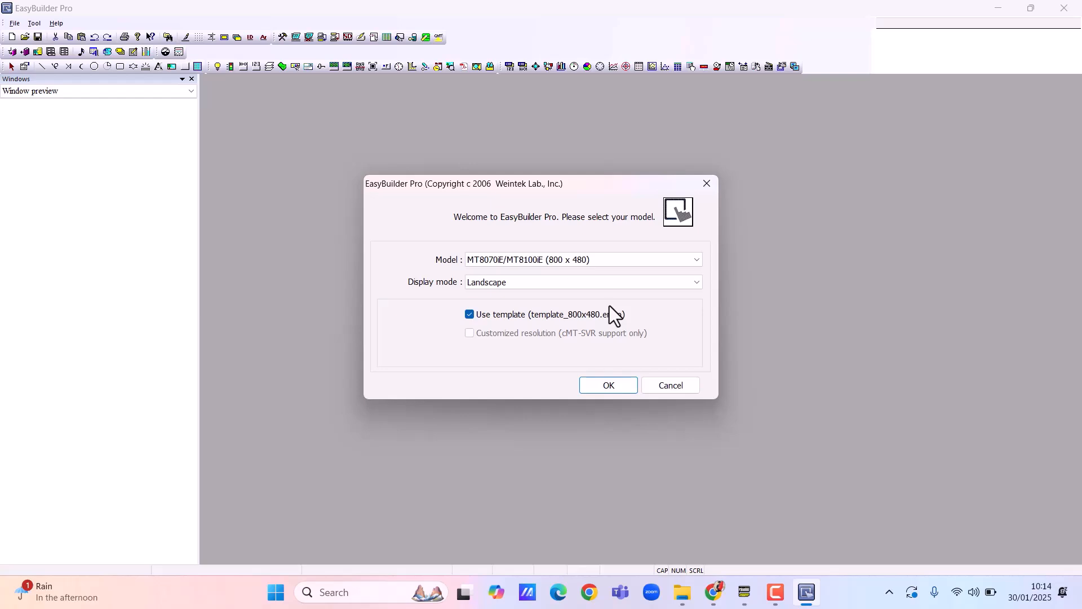
{"action": "left_click", "coordinate": [603, 385]}
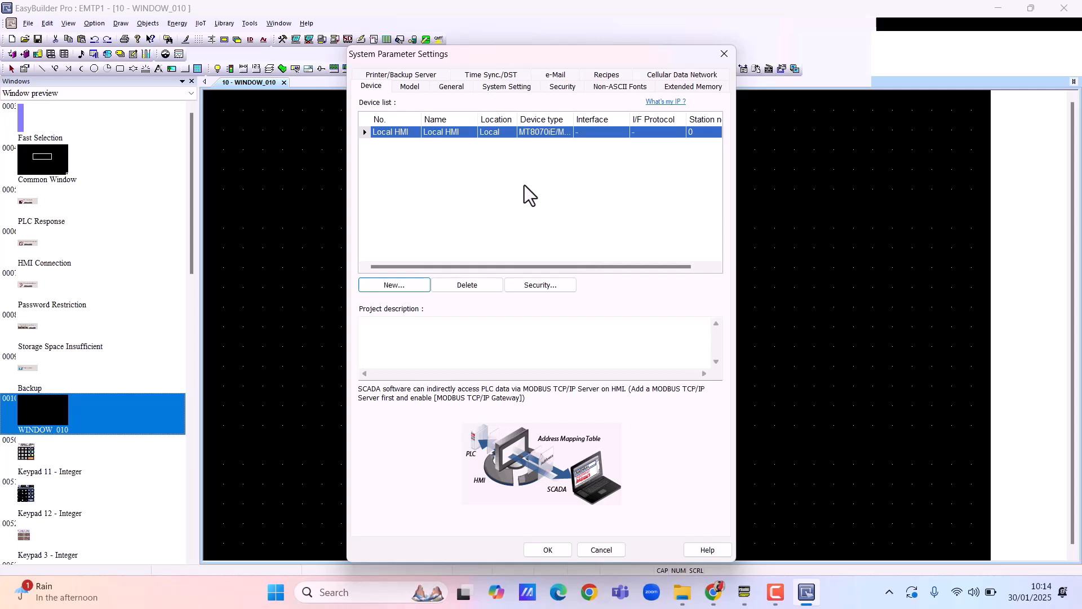
- Add a new local PLC device to the device list and set its PLC type to OMRON CJ/CS/CP
{"action": "left_click", "coordinate": [416, 283]}
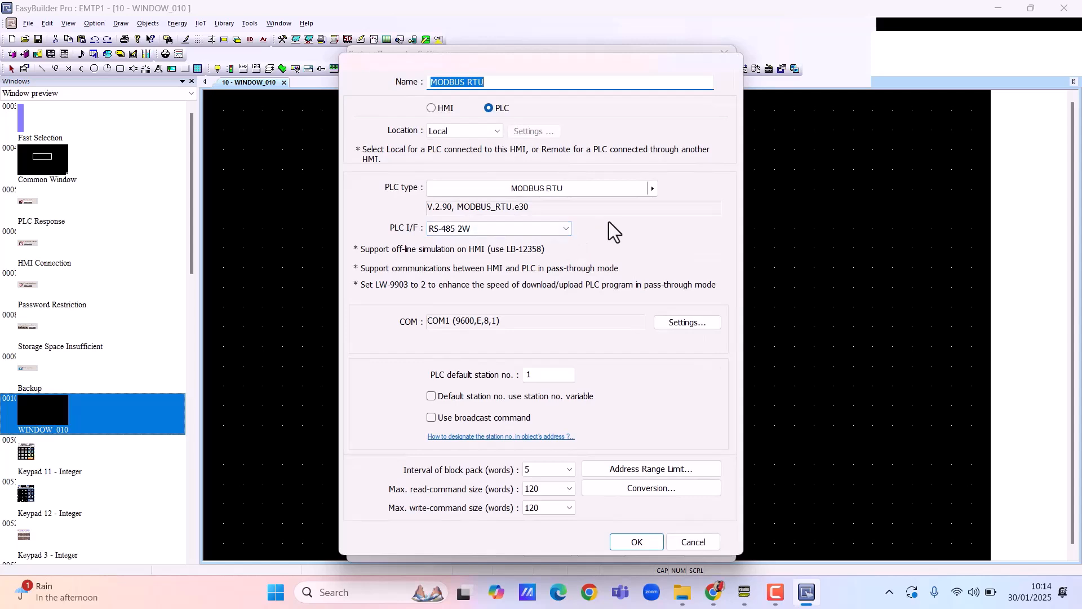
{"action": "left_click", "coordinate": [651, 189]}
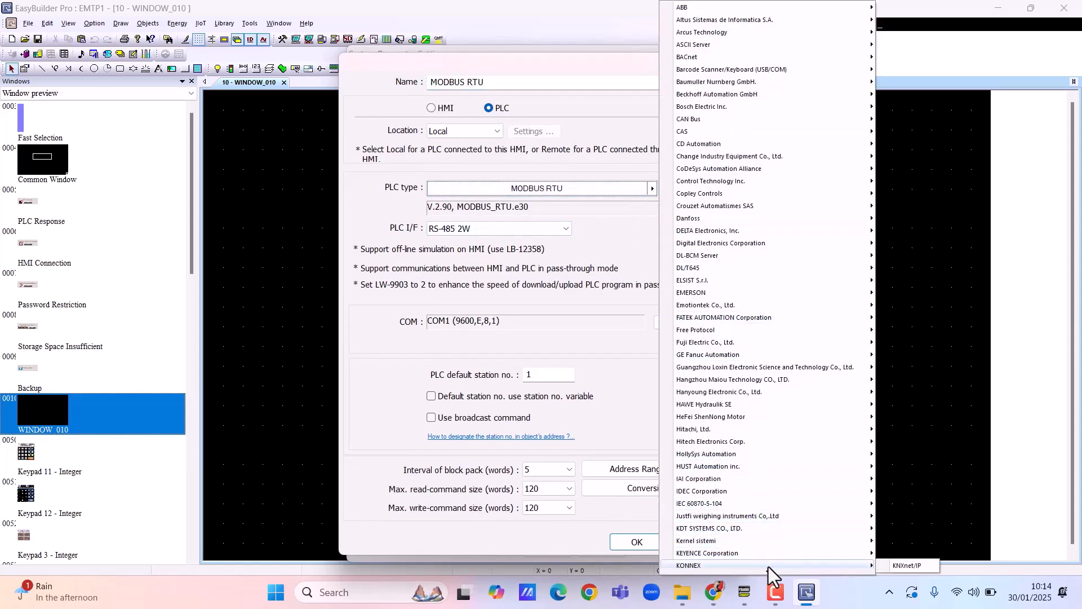
{"action": "mouse_move", "coordinate": [769, 571]}
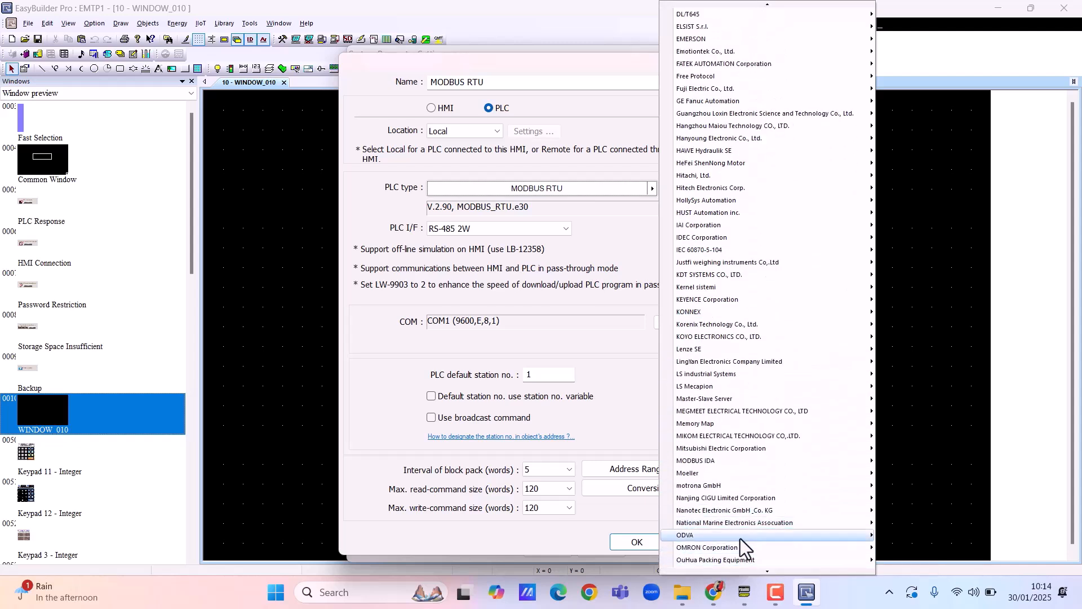
{"action": "mouse_move", "coordinate": [731, 551]}
{"action": "mouse_move", "coordinate": [867, 548]}
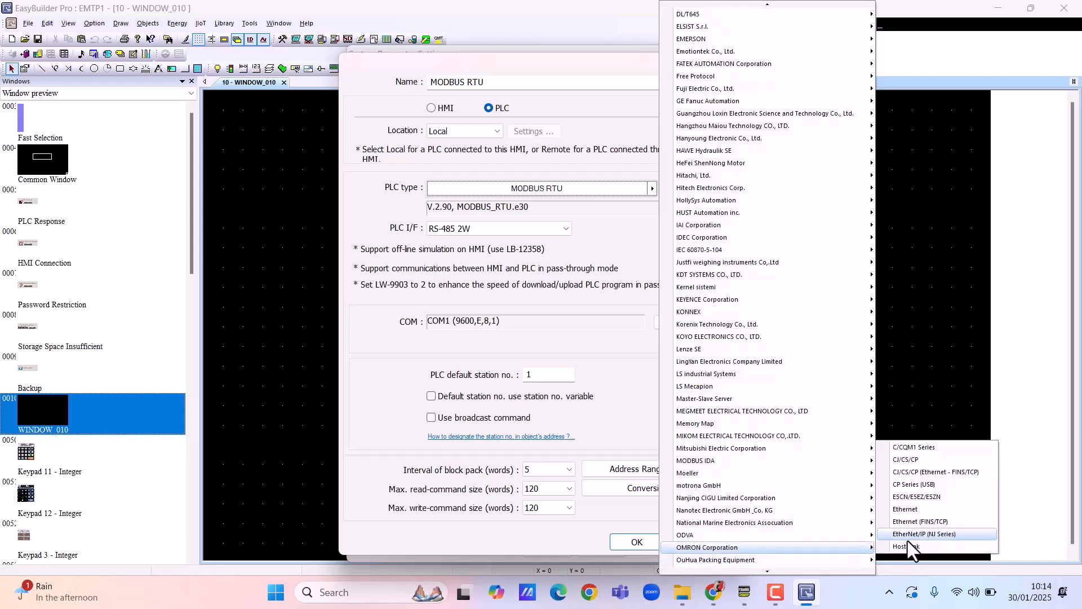
{"action": "left_click", "coordinate": [904, 460]}
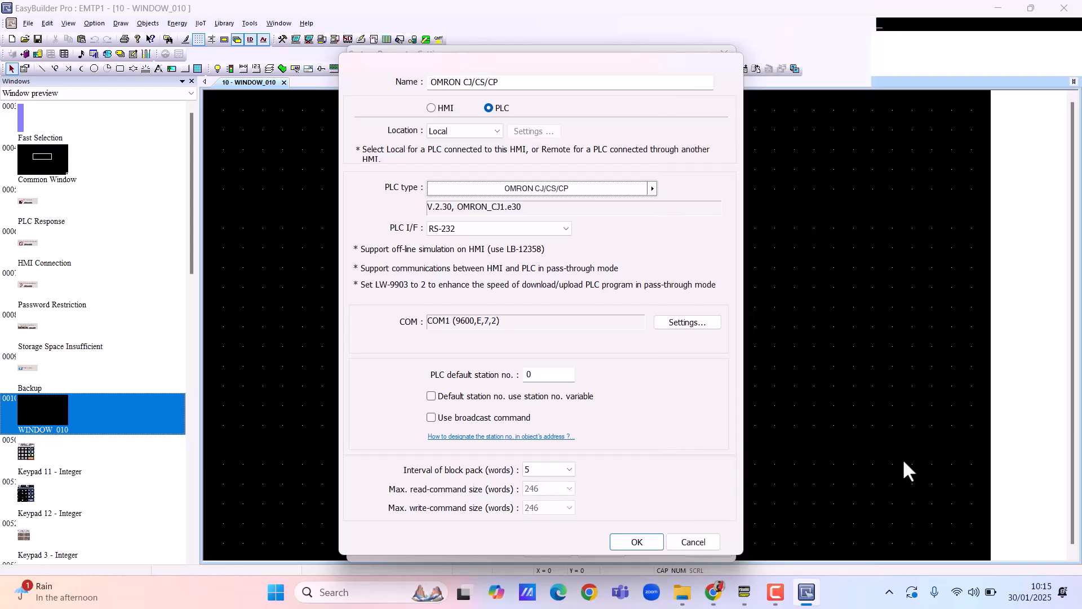
- Set the OMRON PLC to COM 3 with the RS-485 2W interface, and accept the device and system parameters
{"action": "left_click", "coordinate": [675, 322]}
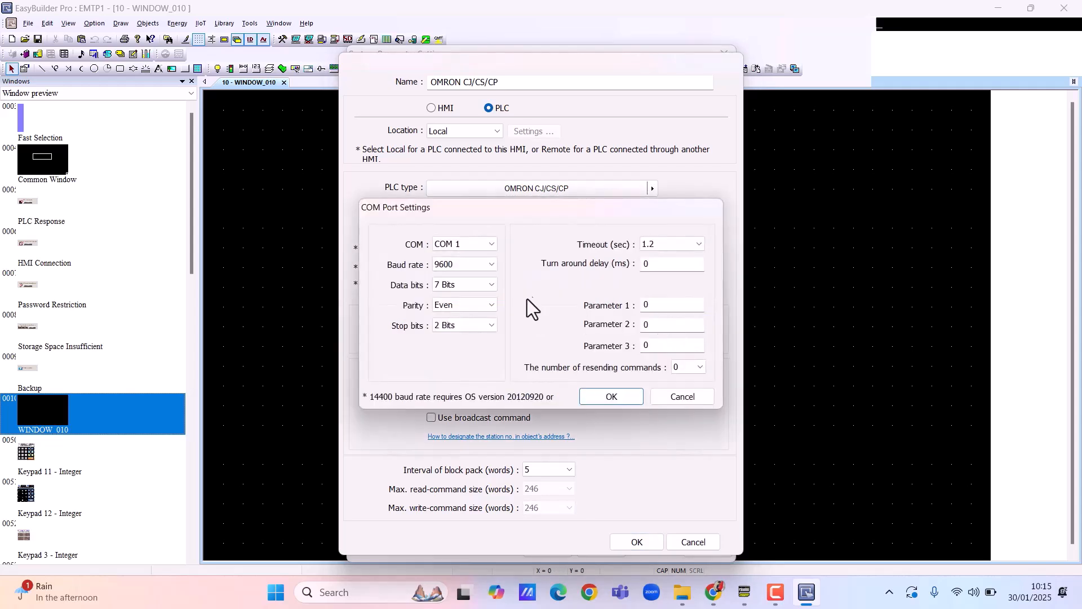
{"action": "left_click", "coordinate": [493, 246]}
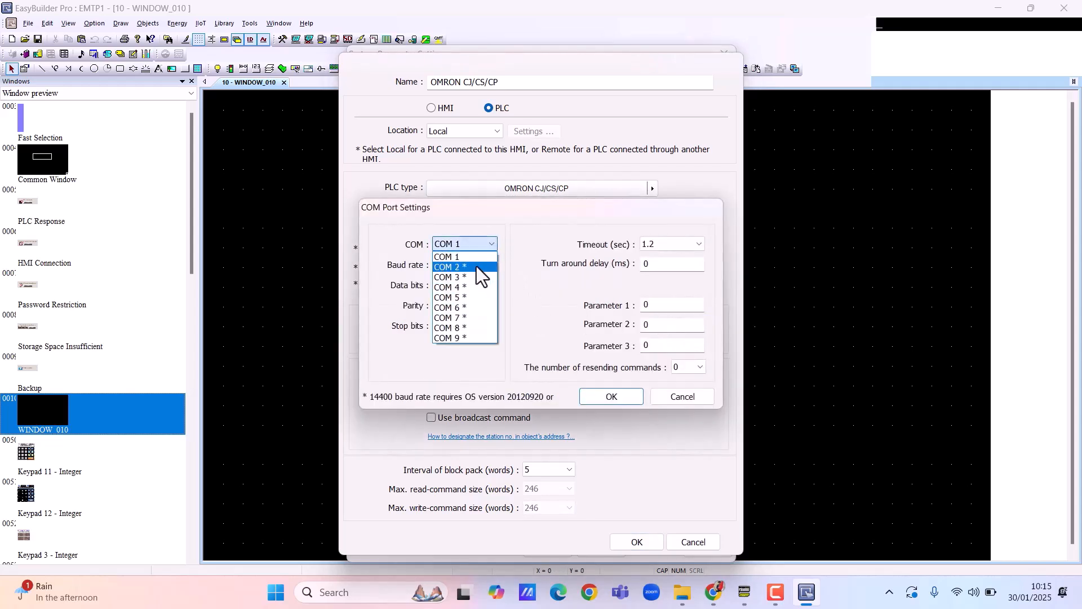
{"action": "left_click", "coordinate": [464, 276]}
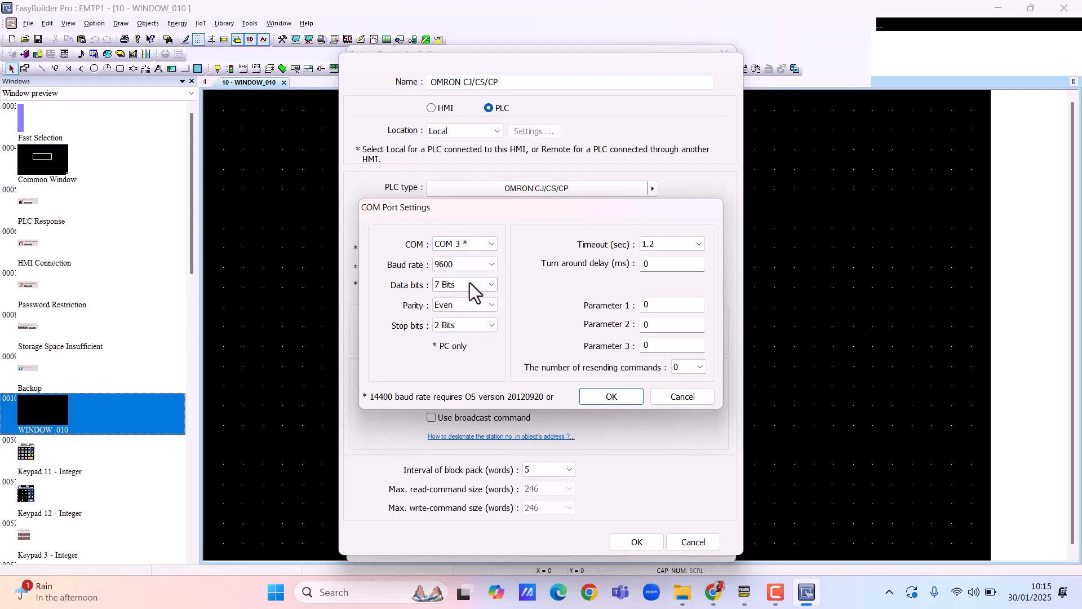
{"action": "left_click", "coordinate": [611, 397]}
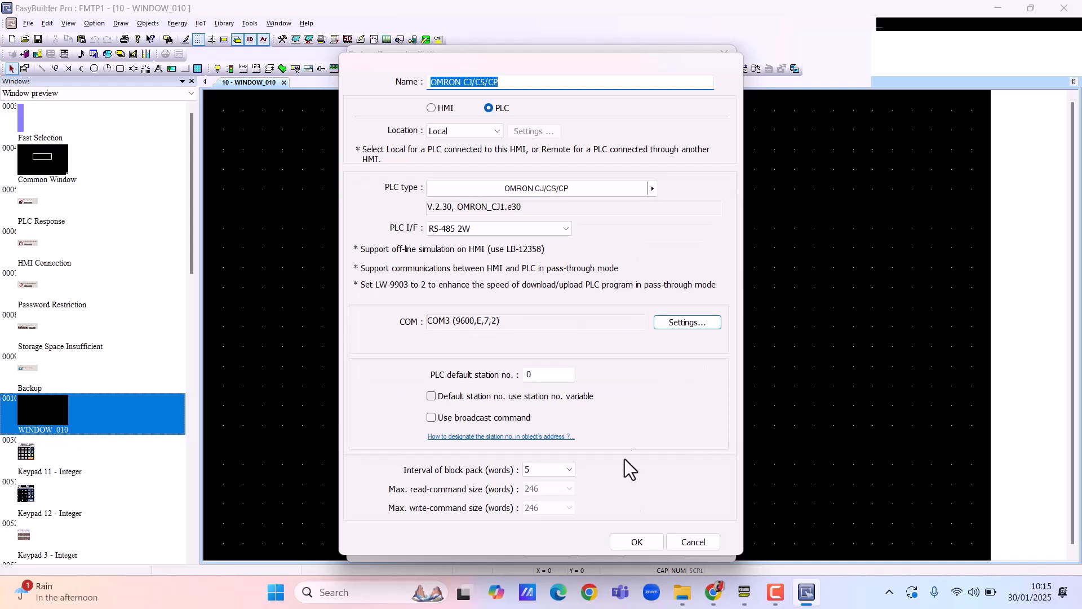
{"action": "left_click", "coordinate": [635, 541]}
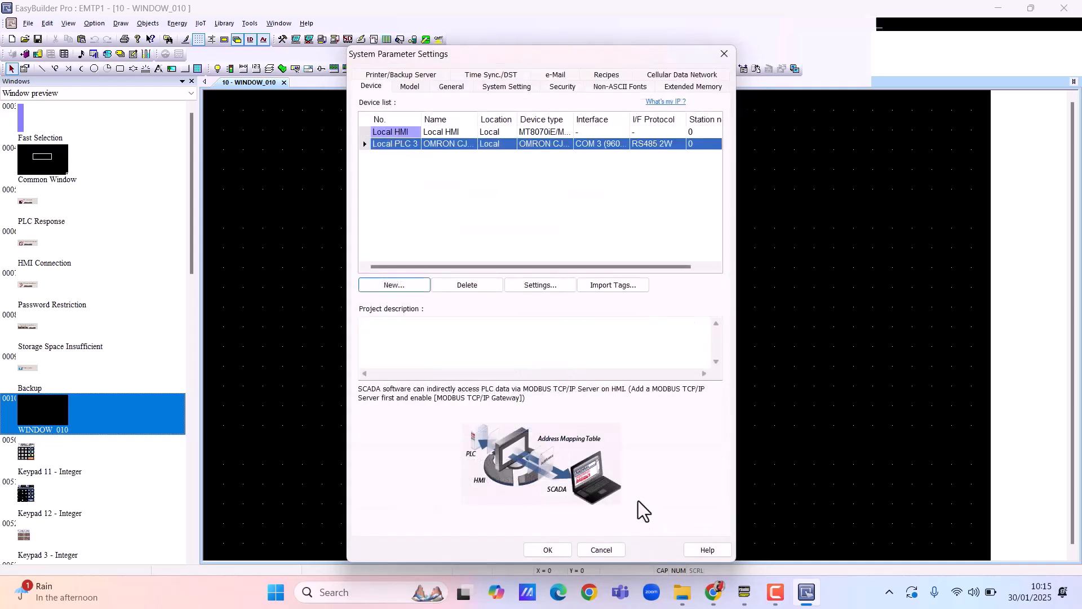
{"action": "left_click", "coordinate": [546, 550]}
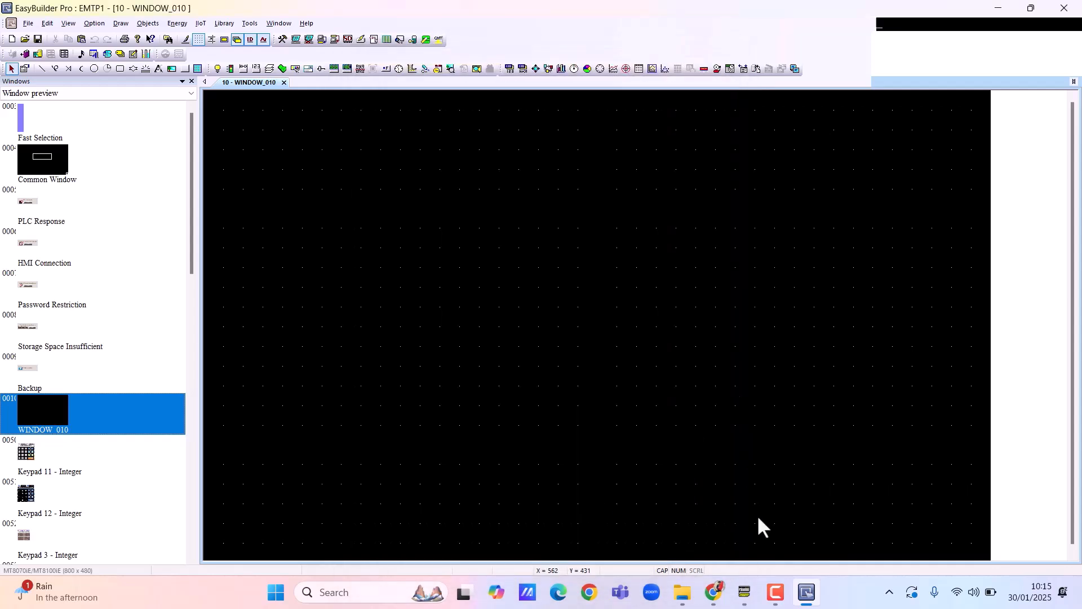
{"action": "left_click", "coordinate": [776, 591]}
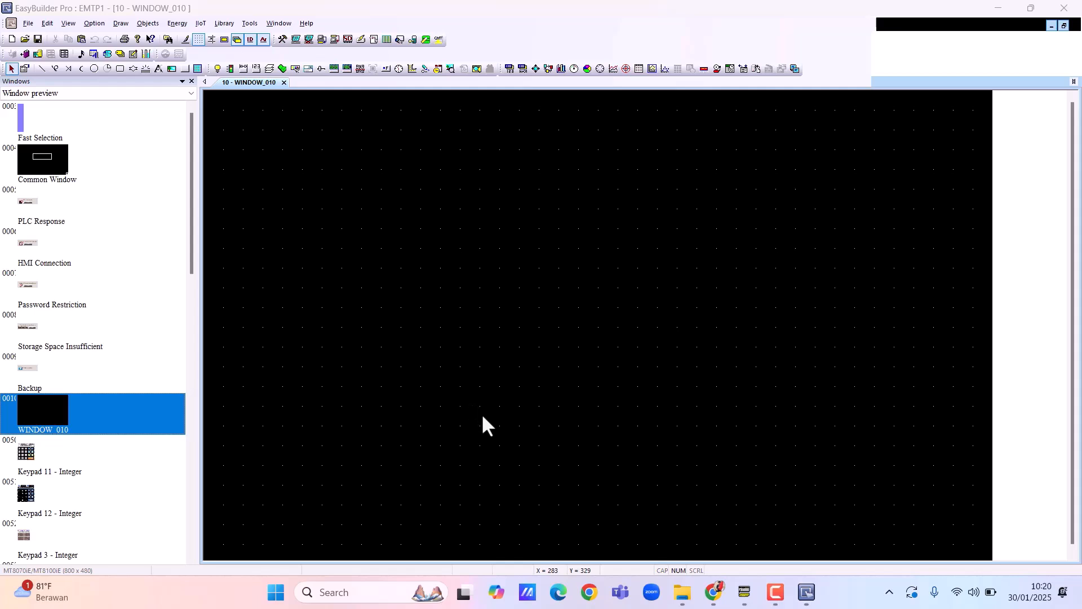
- Open Windows Device Manager, check which COM port the USB to serial adapter uses under Ports (COM & LPT), and close it
{"action": "left_click", "coordinate": [335, 593]}
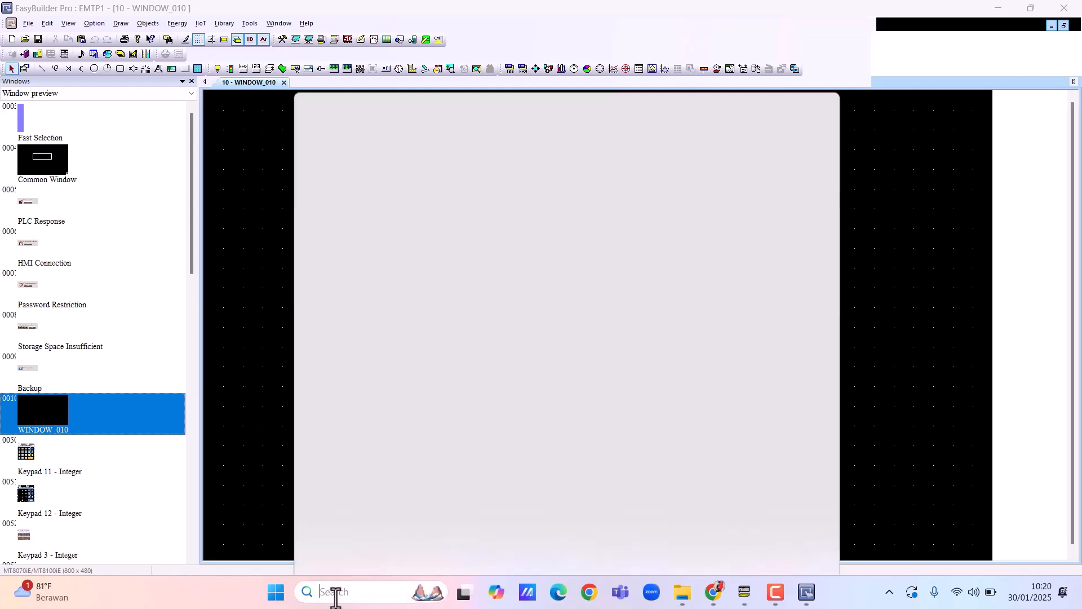
{"action": "type", "text": "device Manager"}
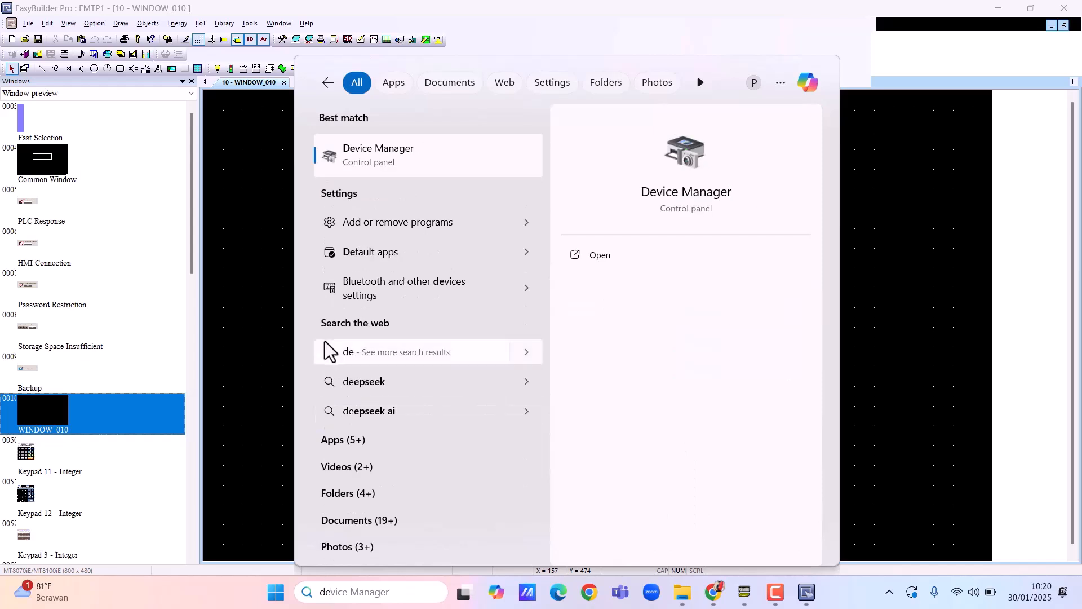
{"action": "left_click", "coordinate": [395, 158]}
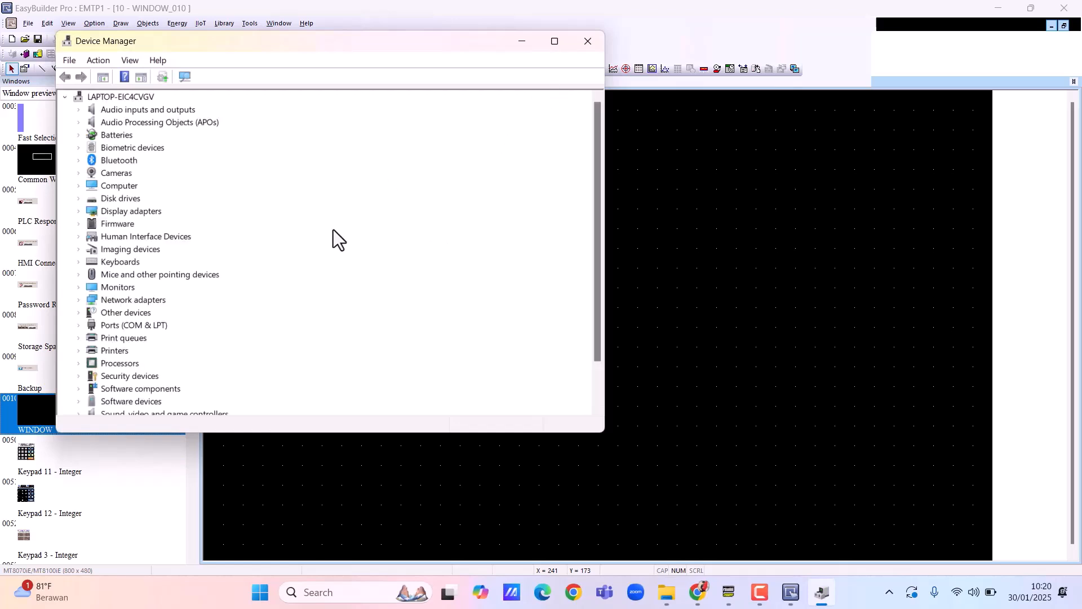
{"action": "left_click", "coordinate": [80, 327]}
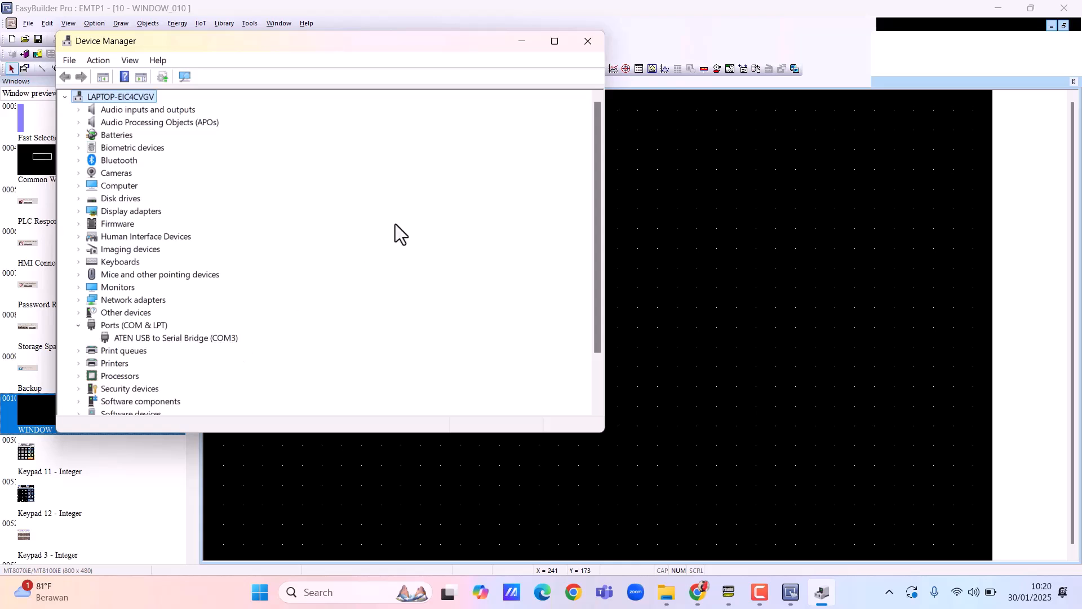
{"action": "left_click", "coordinate": [587, 42]}
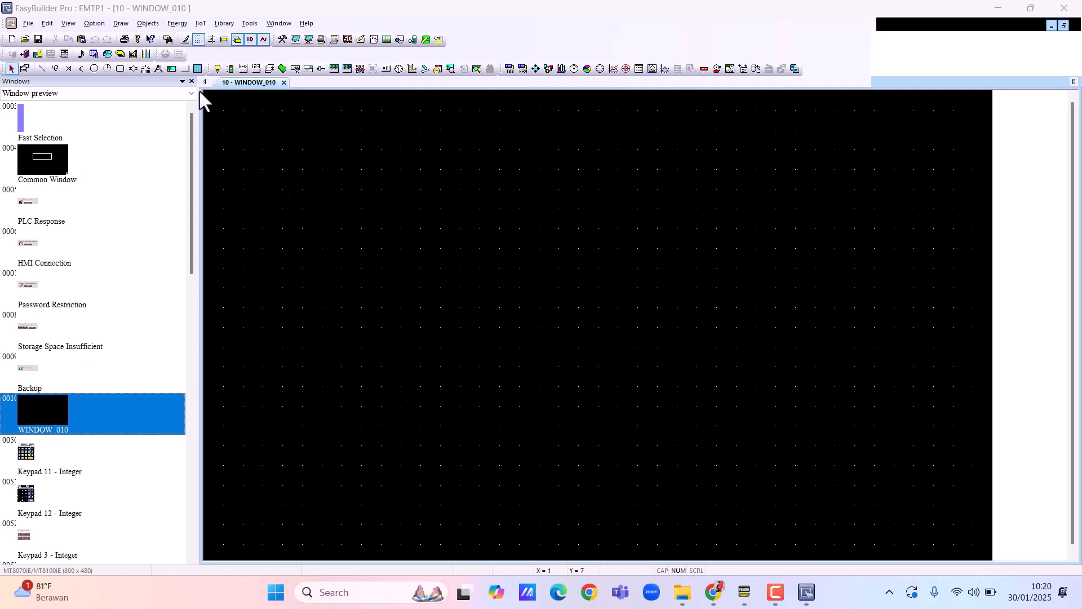
- Start a new Set Bit button that writes to OMRON CJ/CS/CP address CIO_Bit 0.06 with the Momentary set style
{"action": "left_click", "coordinate": [149, 24]}
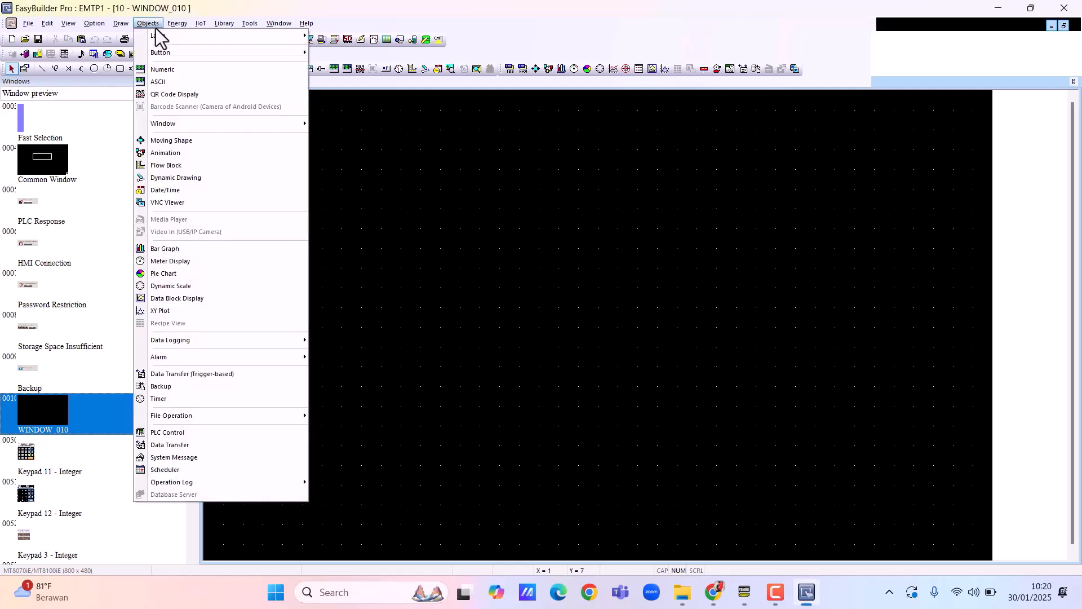
{"action": "mouse_move", "coordinate": [259, 59]}
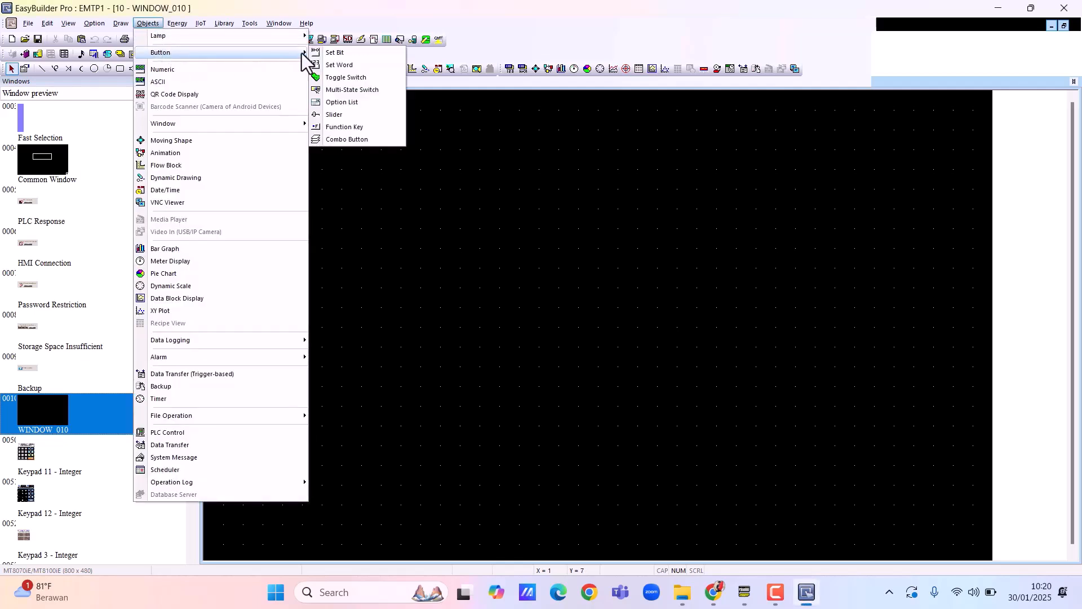
{"action": "left_click", "coordinate": [332, 52]}
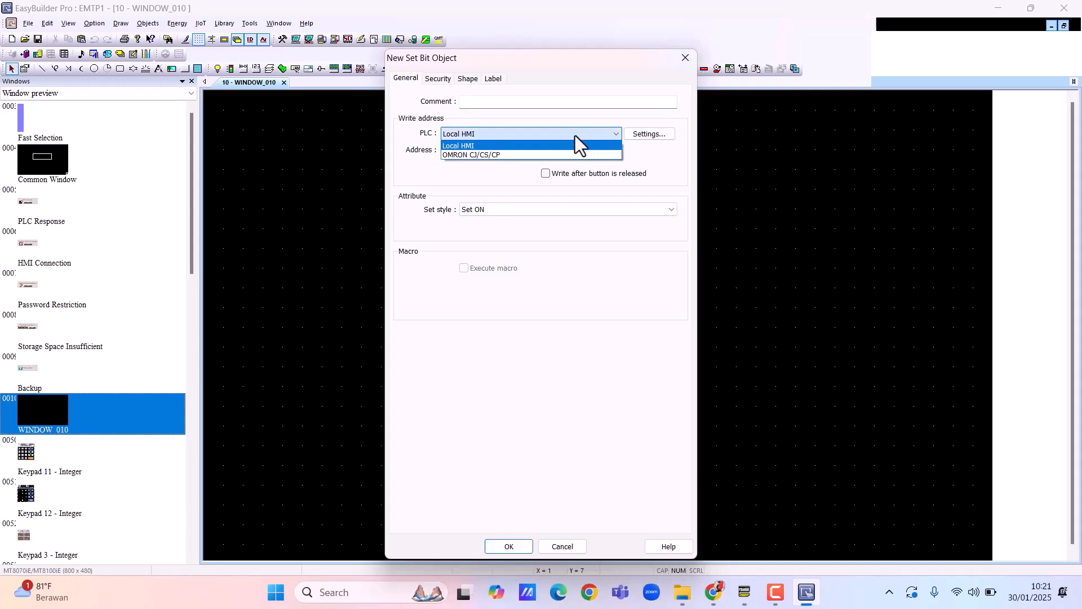
{"action": "left_click", "coordinate": [505, 155]}
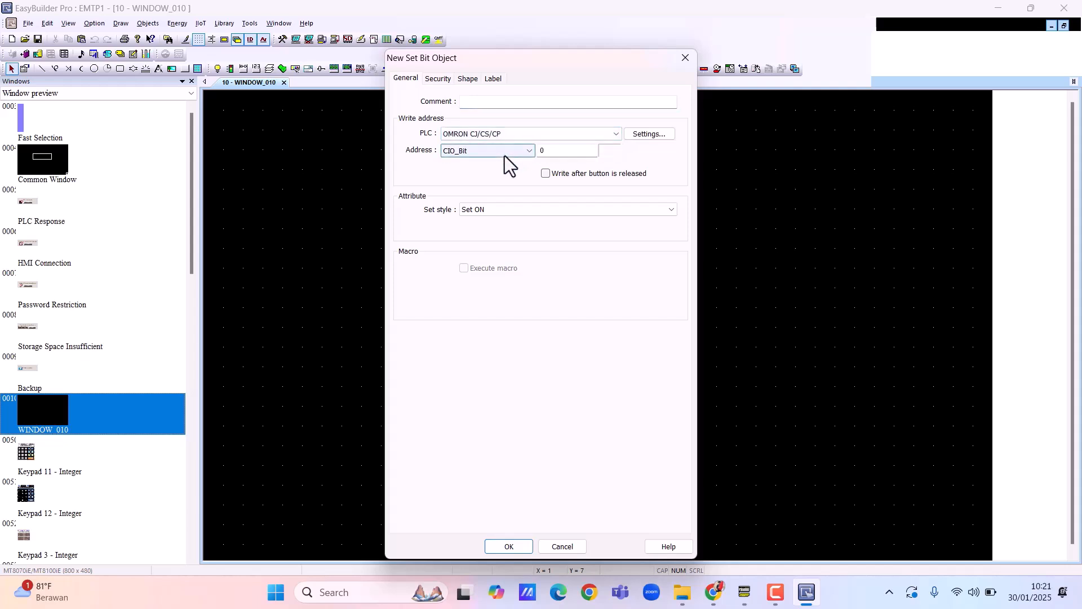
{"action": "left_click", "coordinate": [548, 152]}
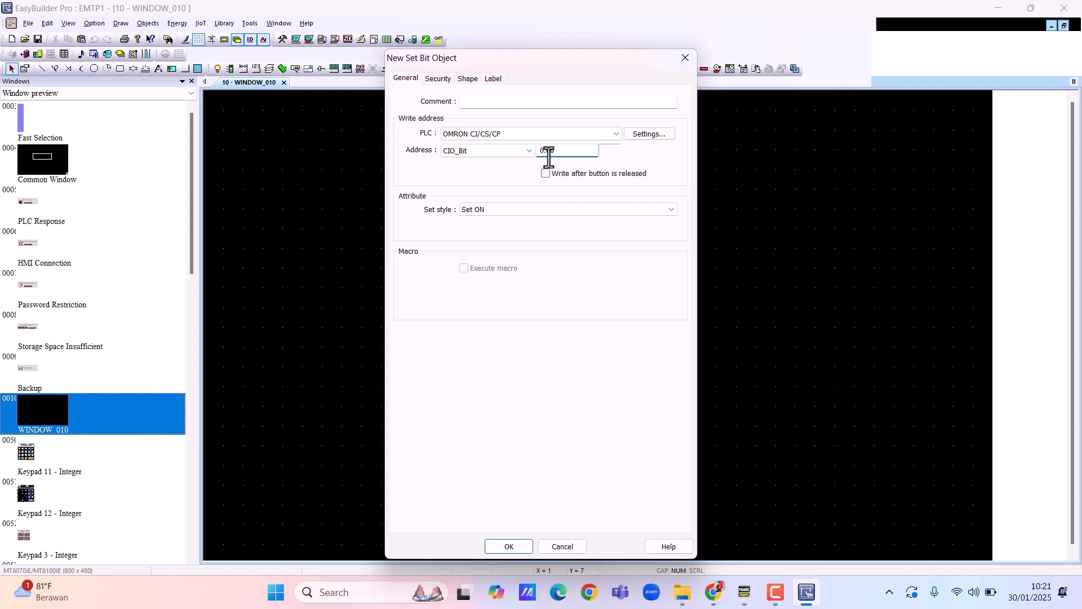
{"action": "left_click", "coordinate": [670, 209]}
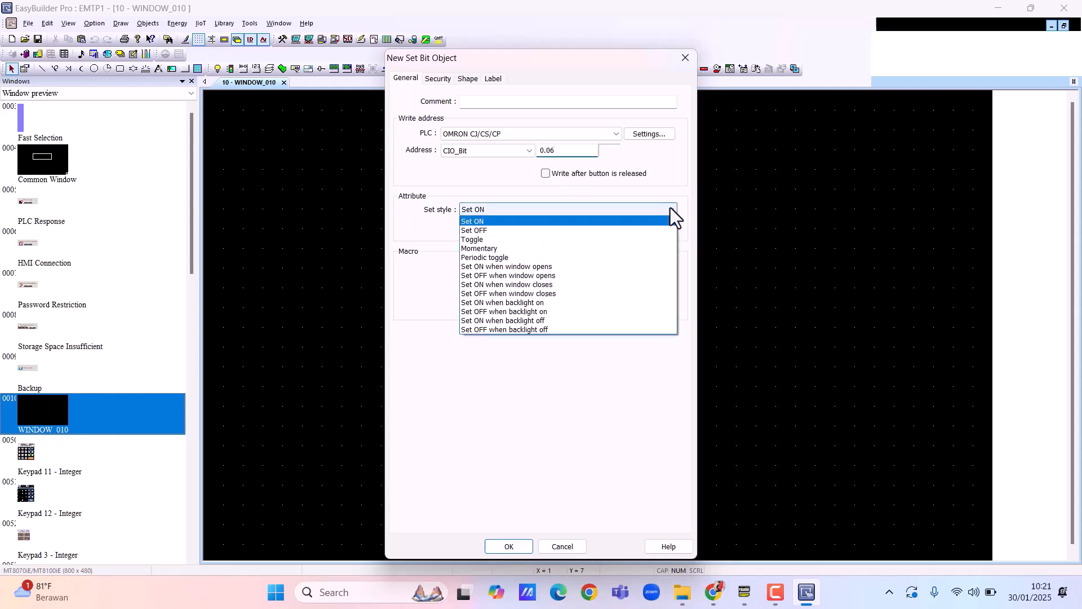
{"action": "left_click", "coordinate": [489, 252]}
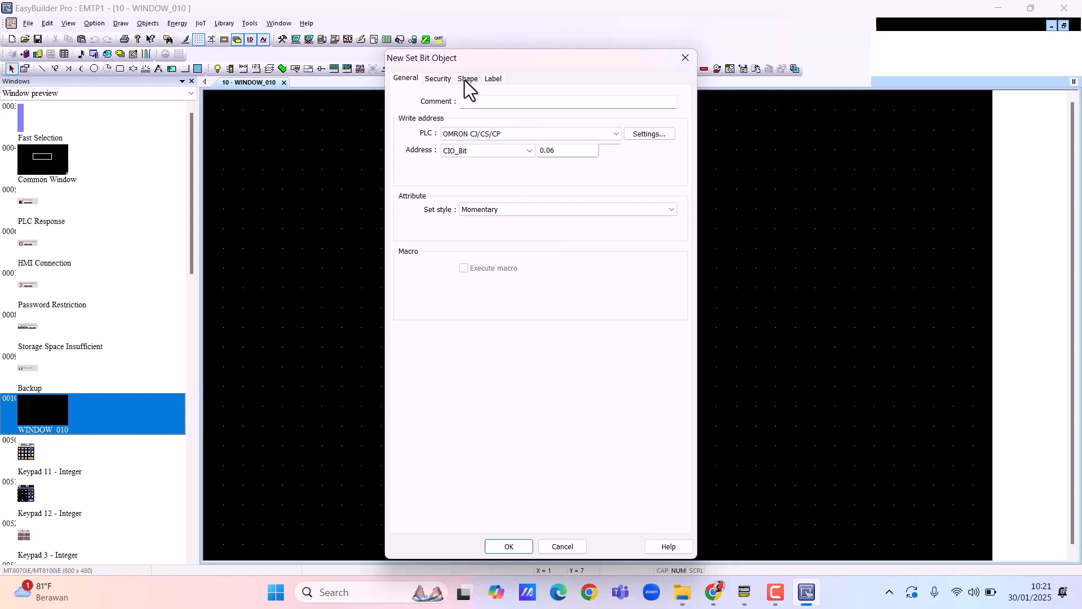
- Enable the Set Bit button's label, enter START as its text with a larger font size, and accept the object settings
{"action": "left_click", "coordinate": [494, 79]}
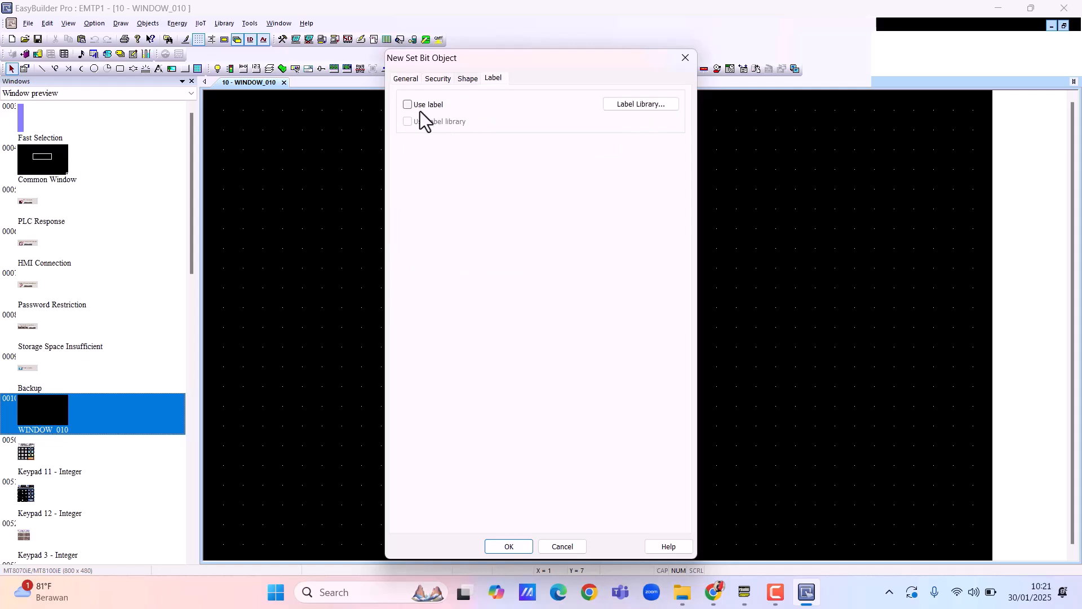
{"action": "left_click", "coordinate": [411, 105]}
{"action": "left_click", "coordinate": [430, 461]}
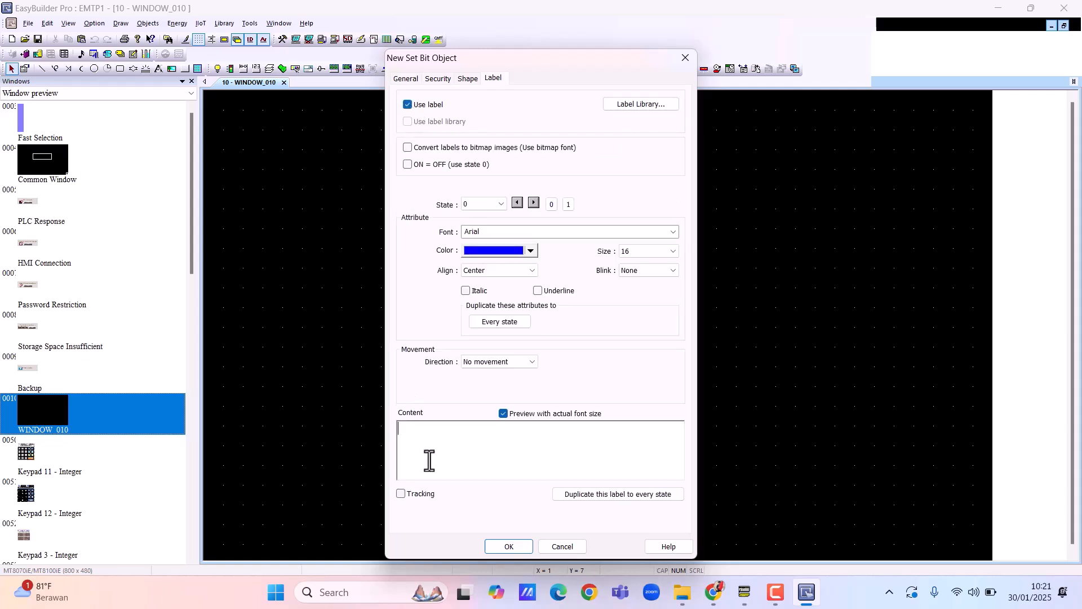
{"action": "type", "text": "START"}
{"action": "left_click", "coordinate": [672, 254]}
{"action": "left_click", "coordinate": [641, 300]}
{"action": "left_click", "coordinate": [509, 547]}
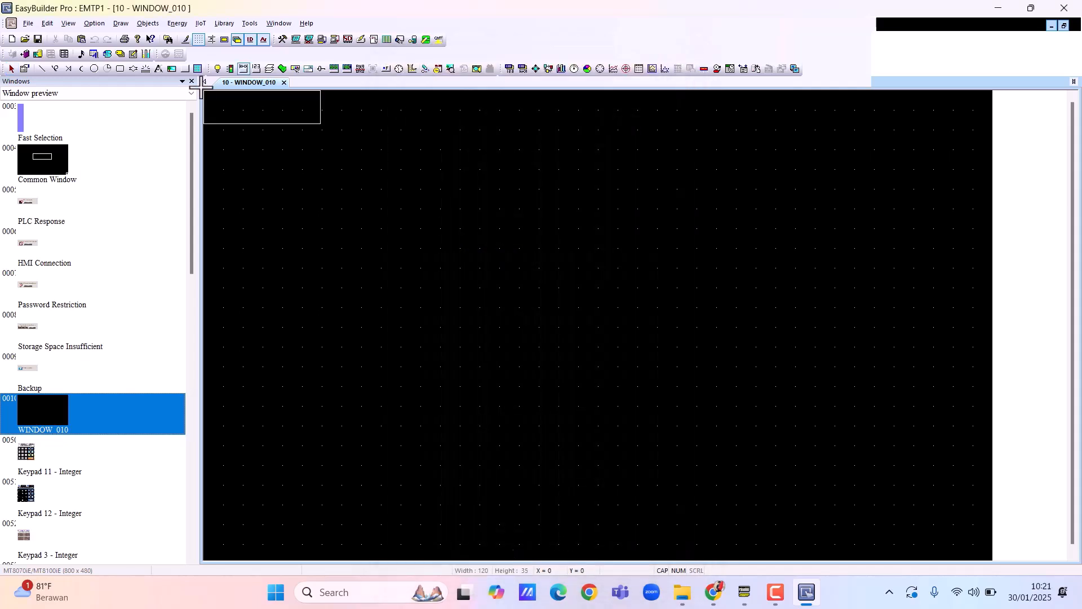
- Place the START button in the upper-left area of WINDOW_010 and enlarge it to about 168 by 106
{"action": "left_click", "coordinate": [282, 156]}
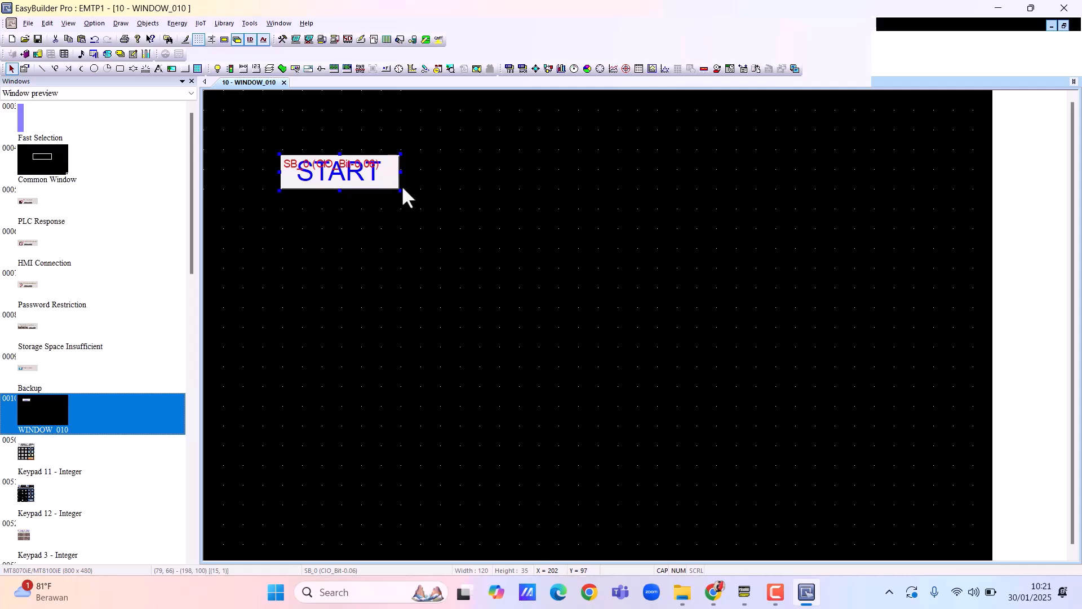
{"action": "left_click_drag", "start_coordinate": [403, 192], "coordinate": [402, 191]}
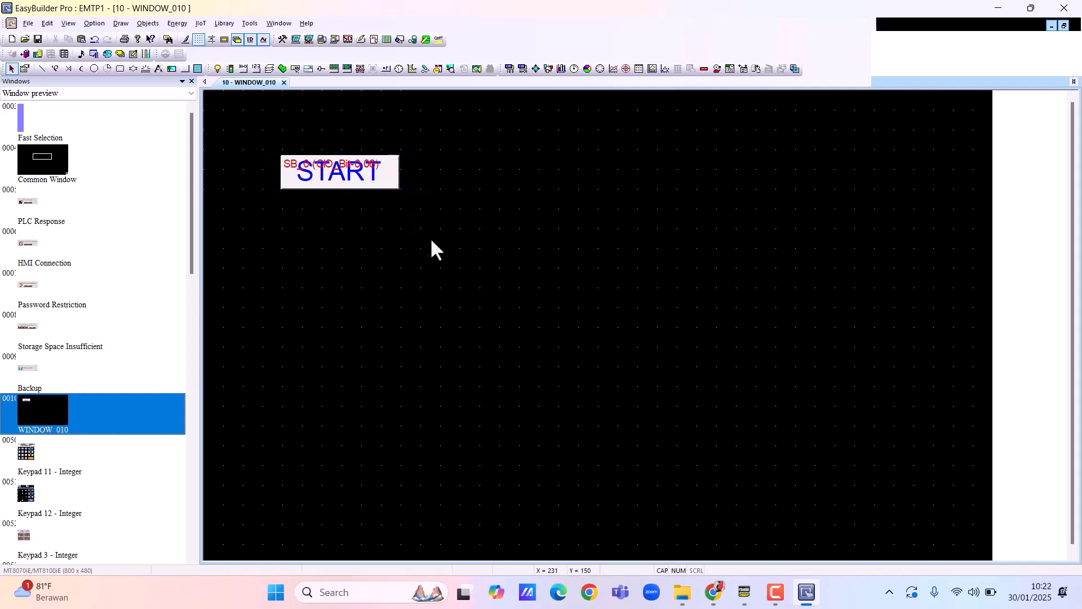
{"action": "left_click", "coordinate": [394, 178]}
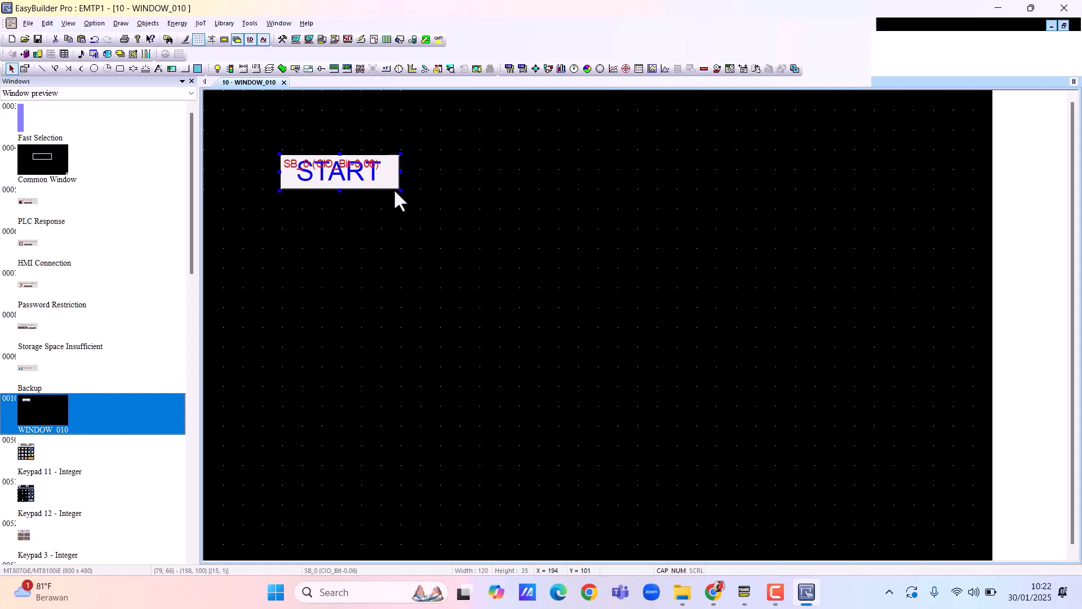
{"action": "left_click_drag", "start_coordinate": [400, 191], "coordinate": [447, 259]}
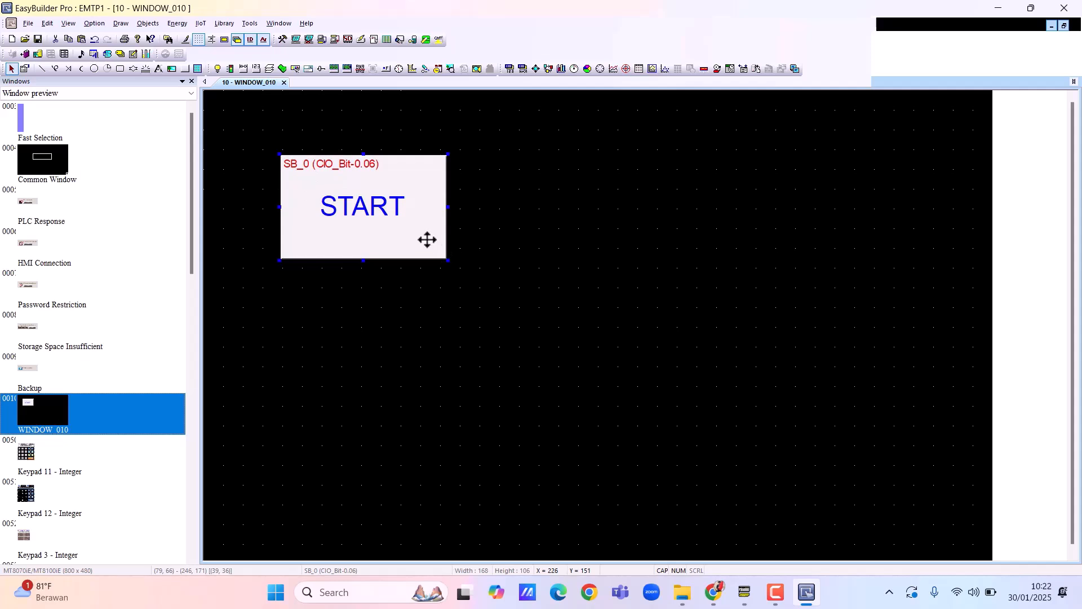
- Duplicate the START button directly below the original and set the copy's write address to CIO_Bit 0.07
{"action": "key", "text": "ctrl+d"}
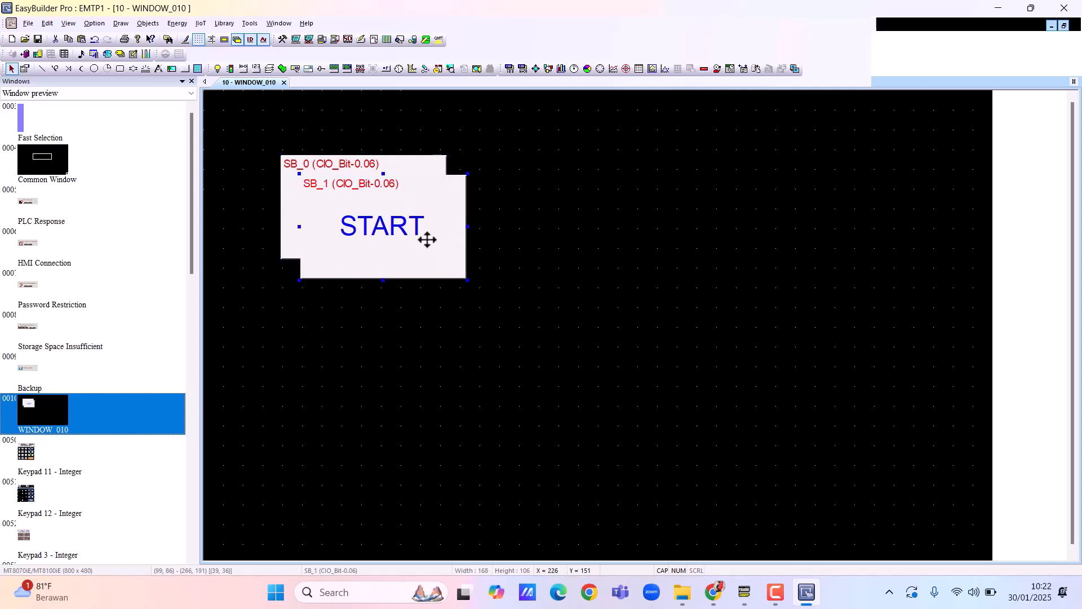
{"action": "left_click_drag", "start_coordinate": [427, 240], "coordinate": [407, 371]}
{"action": "double_click", "coordinate": [407, 371]}
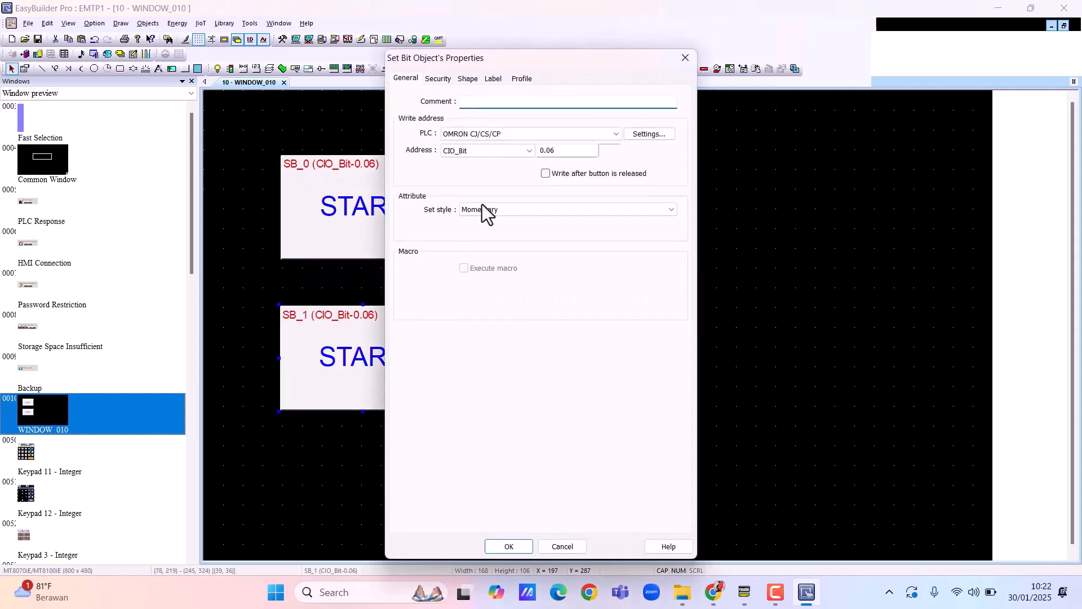
{"action": "left_click", "coordinate": [570, 150]}
{"action": "key", "text": "BackSpace"}
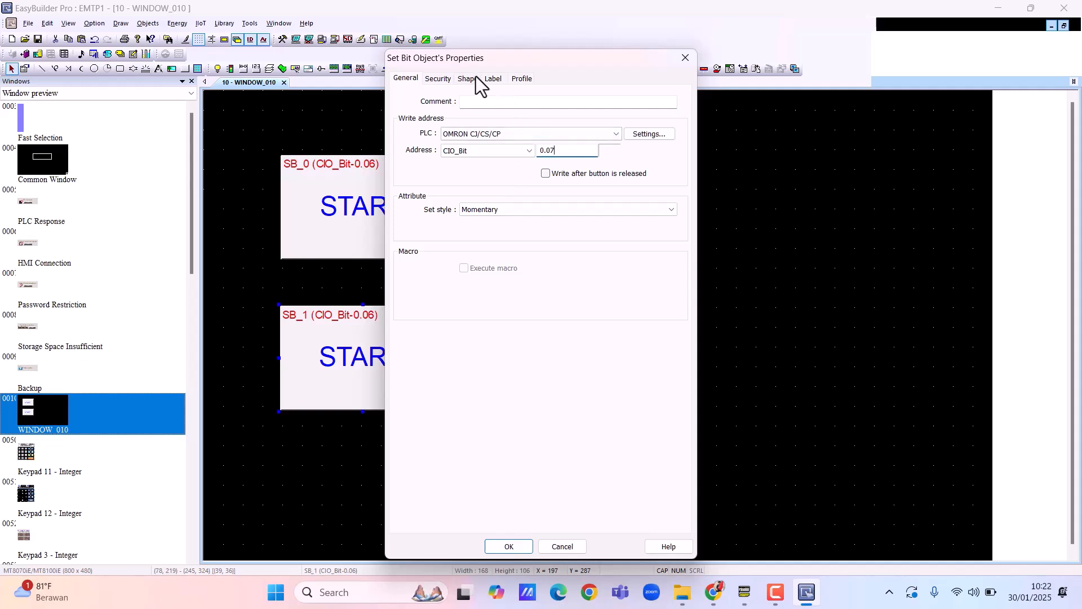
- Change the duplicated button's label text to STOP and accept its properties
{"action": "left_click", "coordinate": [493, 80]}
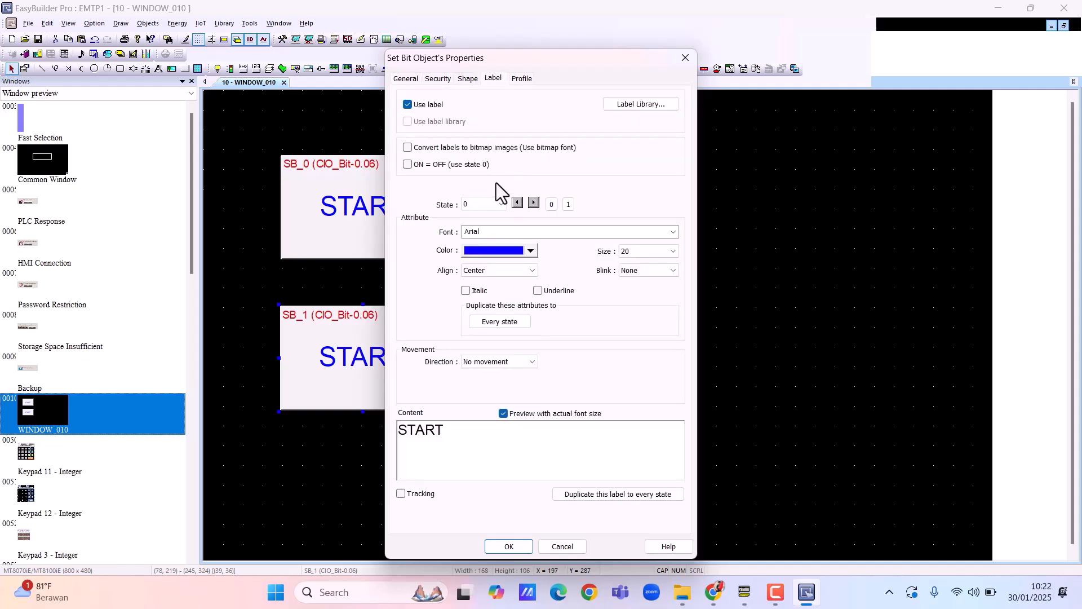
{"action": "left_click", "coordinate": [456, 431]}
{"action": "key", "text": "BackSpace"}
{"action": "key", "text": "BackSpace"}
{"action": "key", "text": "BackSpace"}
{"action": "type", "text": "OP"}
{"action": "left_click", "coordinate": [513, 550]}
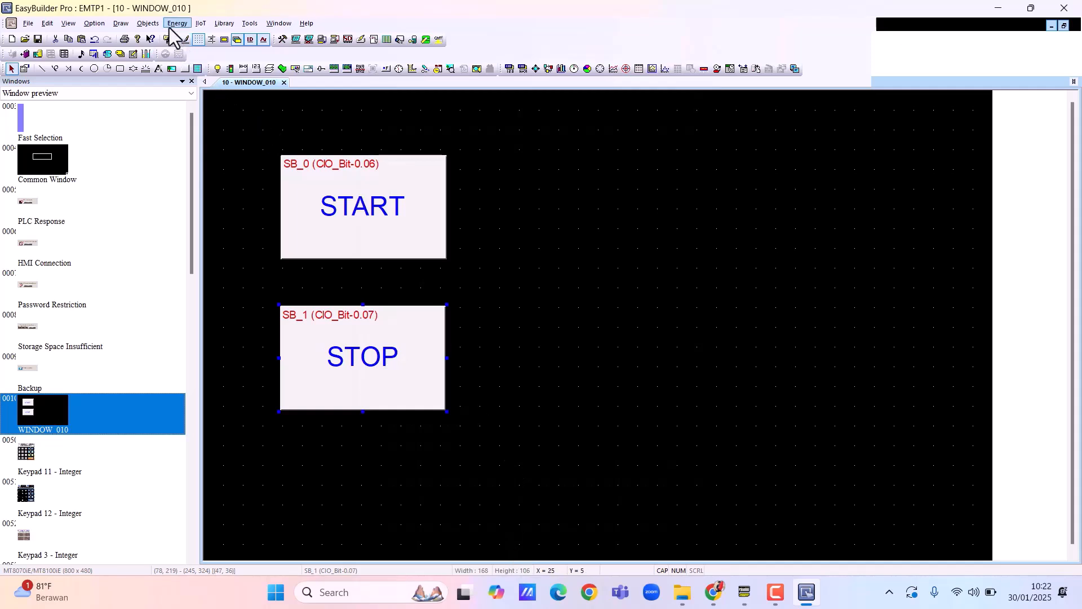
- Start a new Bit Lamp that reads OMRON CJ/CS/CP address CIO_Bit 101.00
{"action": "left_click", "coordinate": [148, 23]}
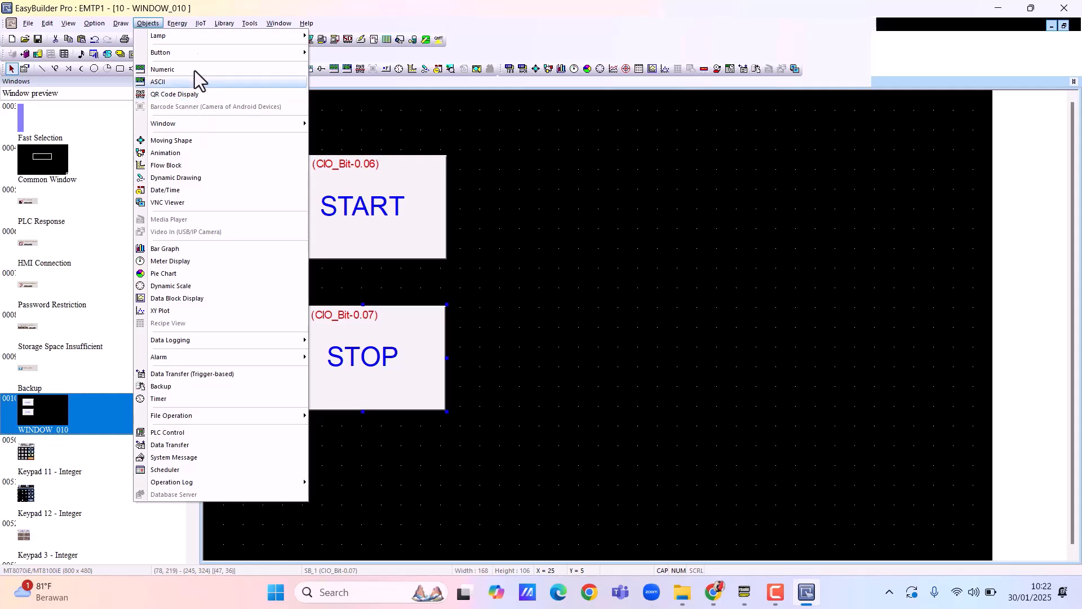
{"action": "left_click", "coordinate": [249, 23]}
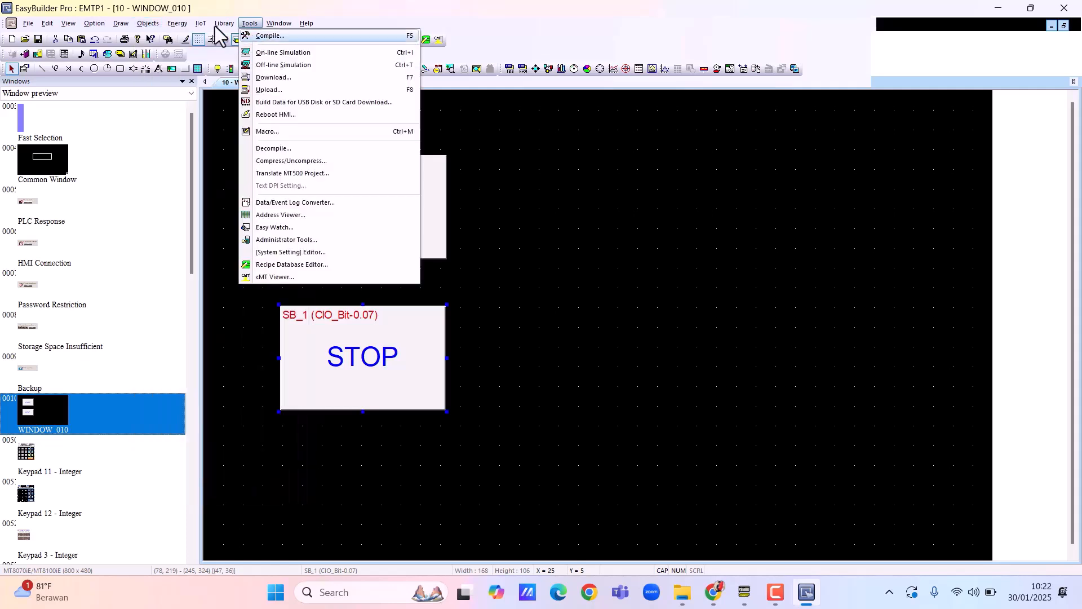
{"action": "mouse_move", "coordinate": [160, 20]}
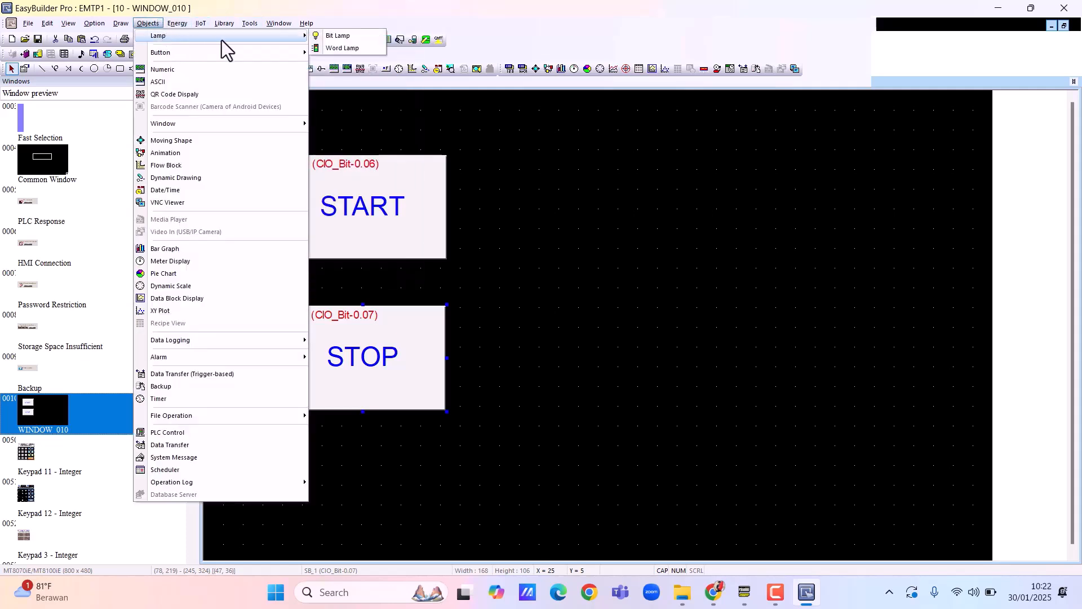
{"action": "left_click", "coordinate": [345, 39]}
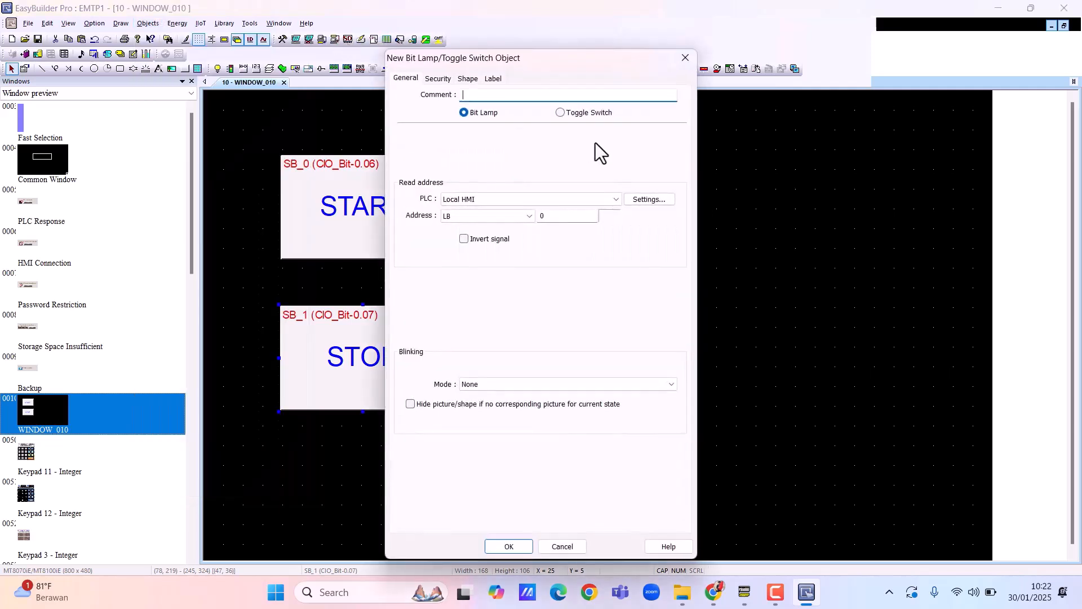
{"action": "left_click", "coordinate": [616, 199]}
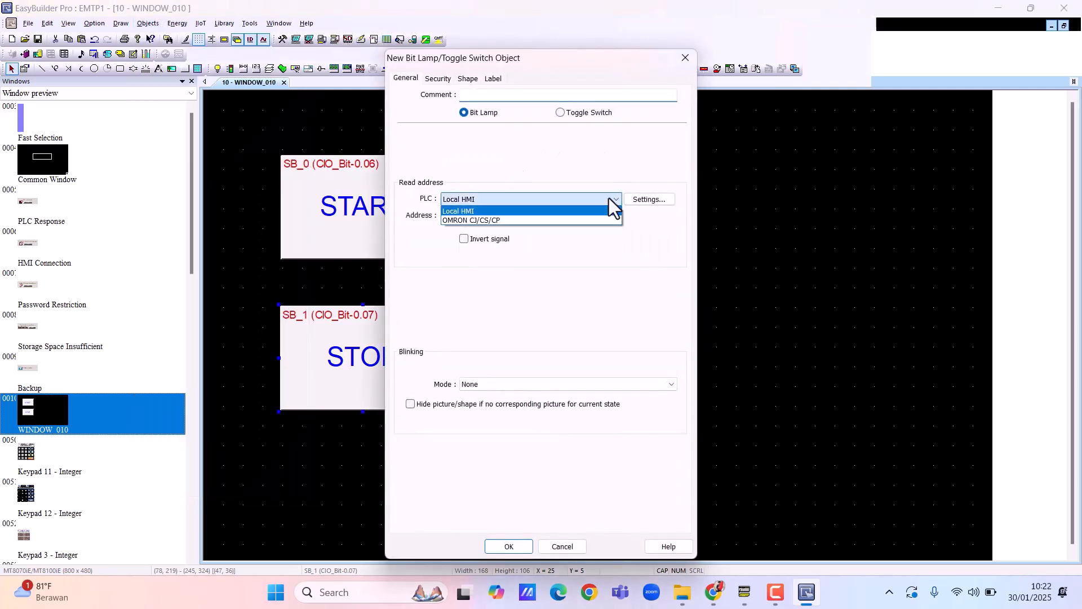
{"action": "left_click", "coordinate": [508, 221]}
{"action": "left_click", "coordinate": [549, 216]}
{"action": "type", "text": "10"}
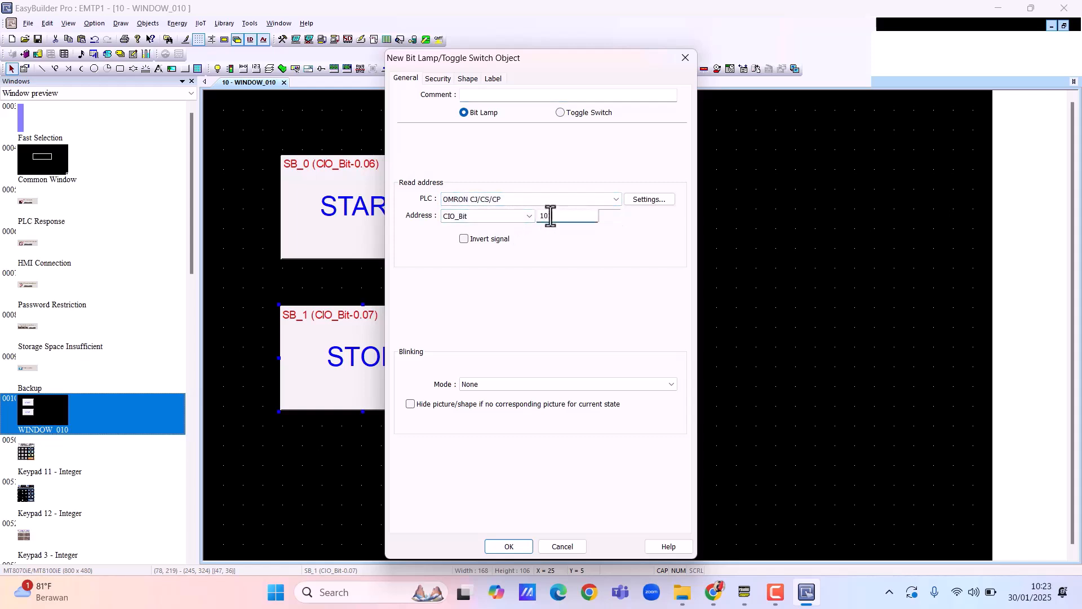
{"action": "type", "text": ".00"}
- Enable the new Bit Lamp's label, enter 1Y1 as its text, and accept the object settings
{"action": "left_click", "coordinate": [498, 79]}
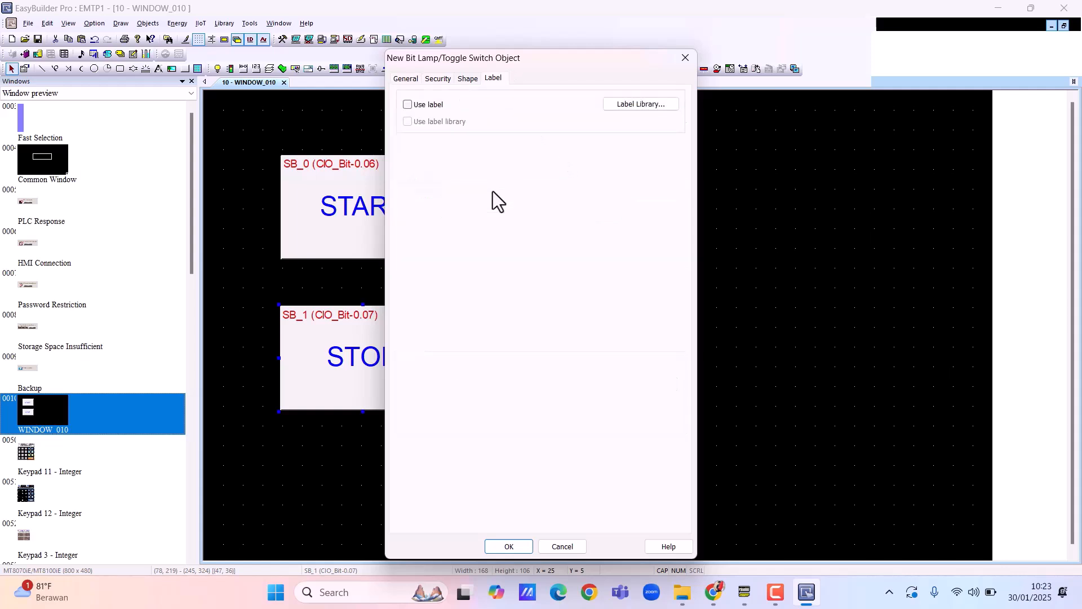
{"action": "left_click", "coordinate": [431, 106]}
{"action": "left_click", "coordinate": [439, 438]}
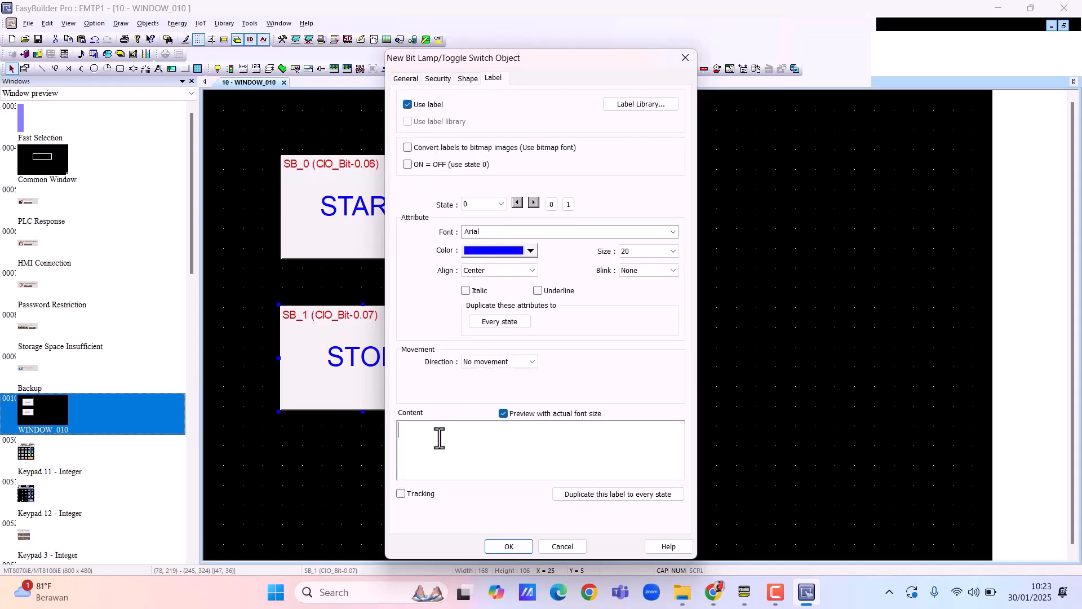
{"action": "type", "text": "1Y1"}
{"action": "left_click", "coordinate": [508, 546]}
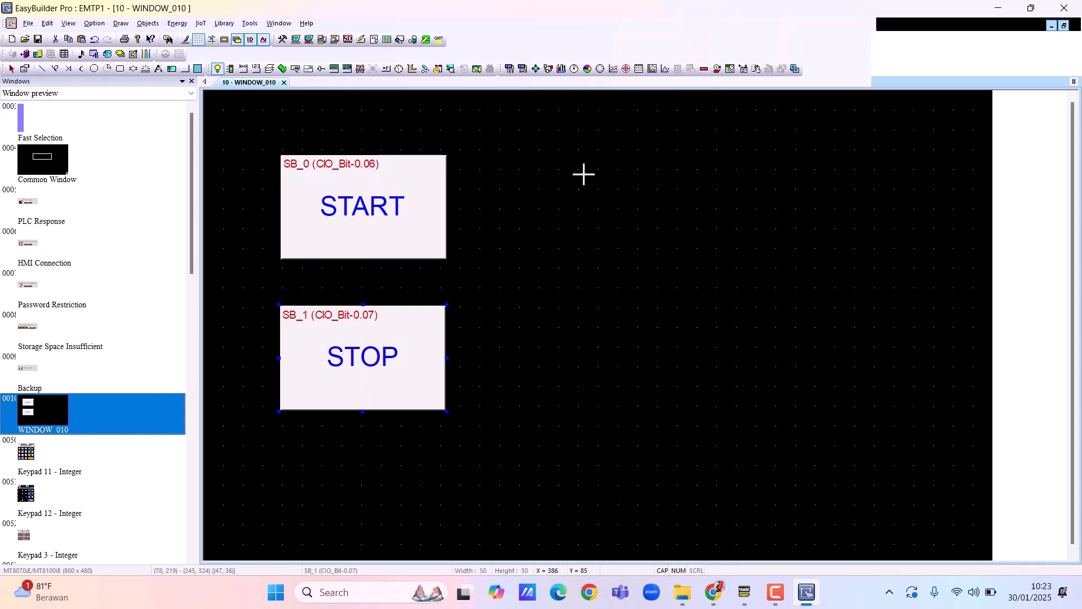
- Place the 1Y1 lamp to the right of the START button and enlarge it to about 105 by 105
{"action": "left_click", "coordinate": [582, 169]}
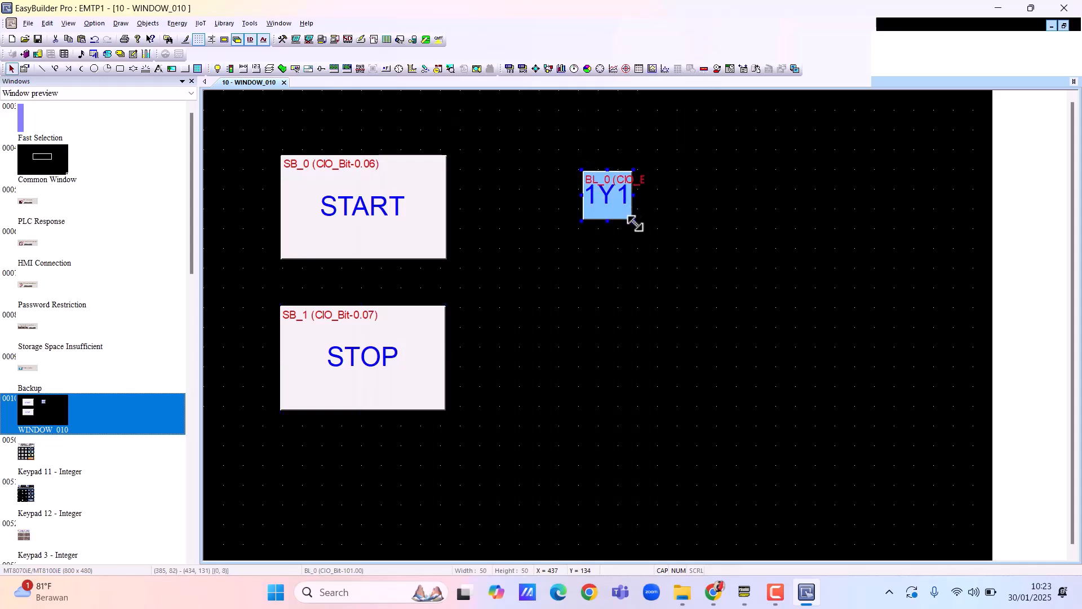
{"action": "left_click_drag", "start_coordinate": [633, 223], "coordinate": [633, 223]}
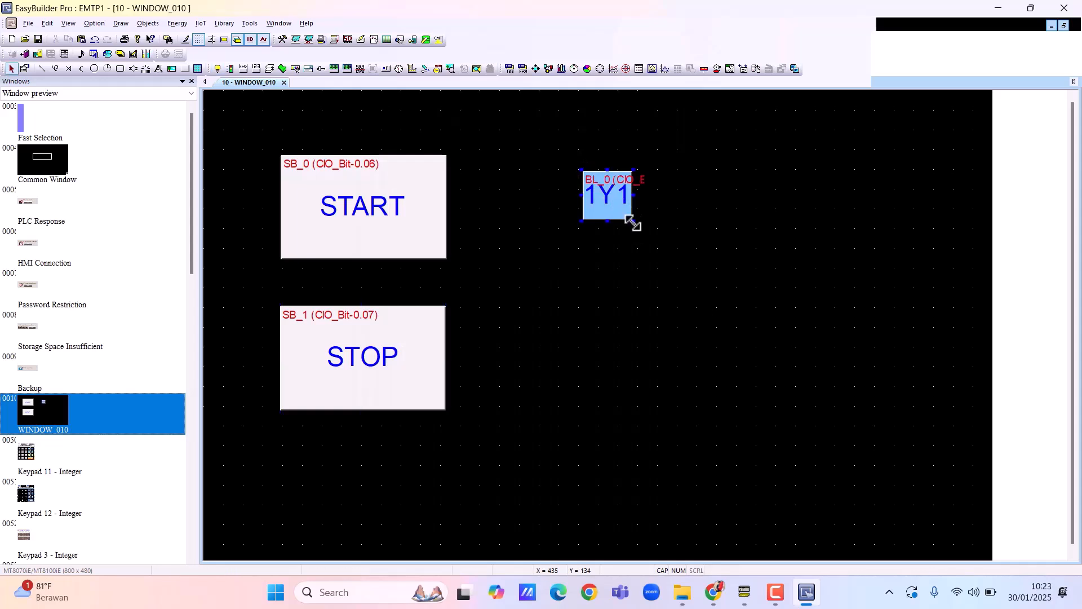
{"action": "left_click", "coordinate": [625, 209]}
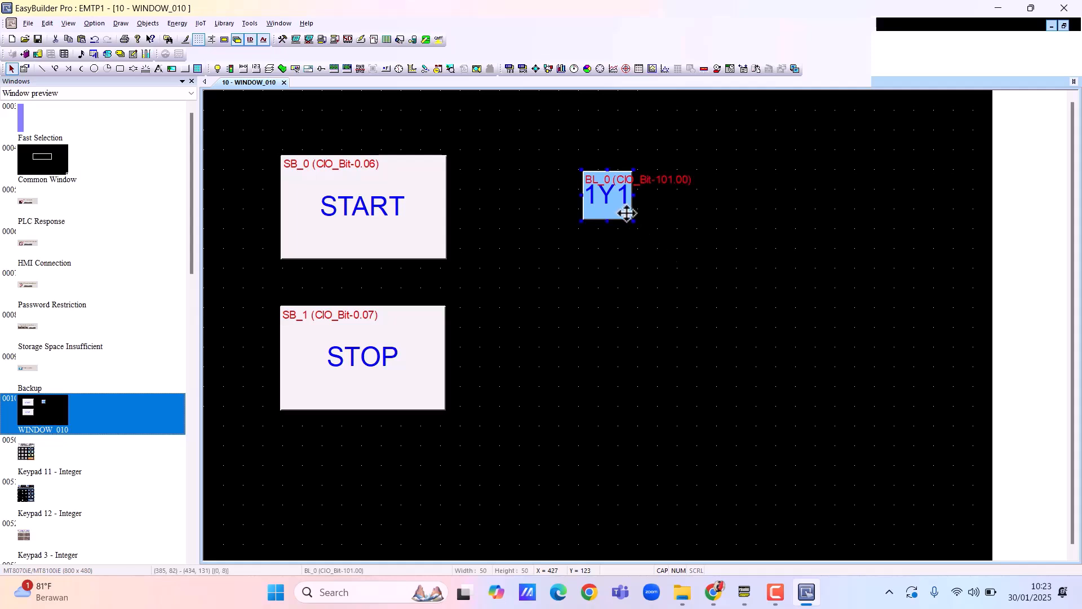
{"action": "left_click_drag", "start_coordinate": [633, 222], "coordinate": [687, 277]}
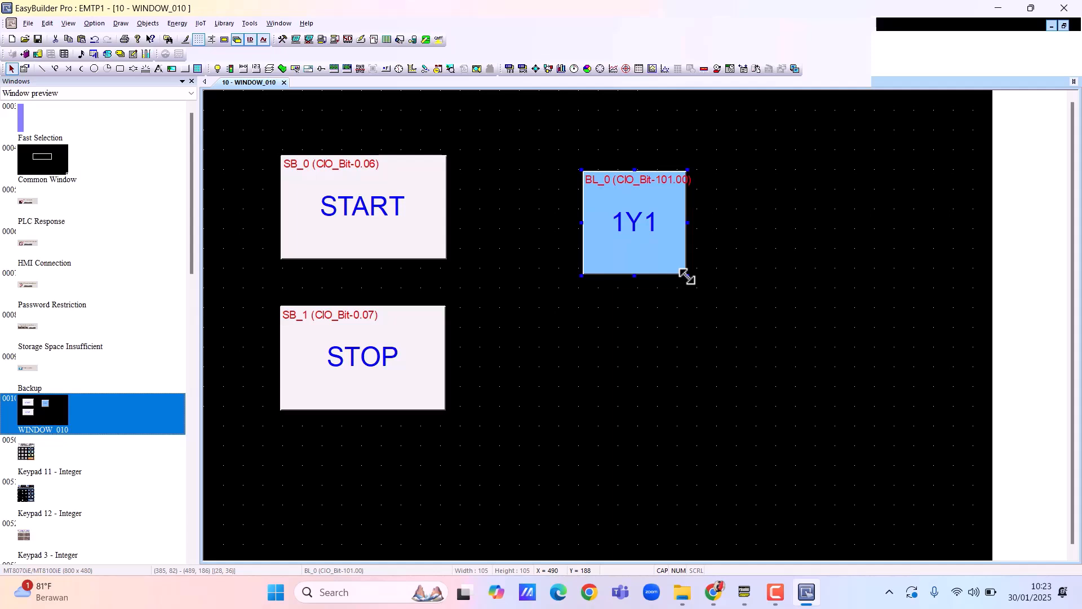
- Duplicate the 1Y1 lamp twice, placing one copy to its right and the other centred below the pair
{"action": "key", "text": "ctrl+d"}
{"action": "left_click_drag", "start_coordinate": [669, 265], "coordinate": [845, 242]}
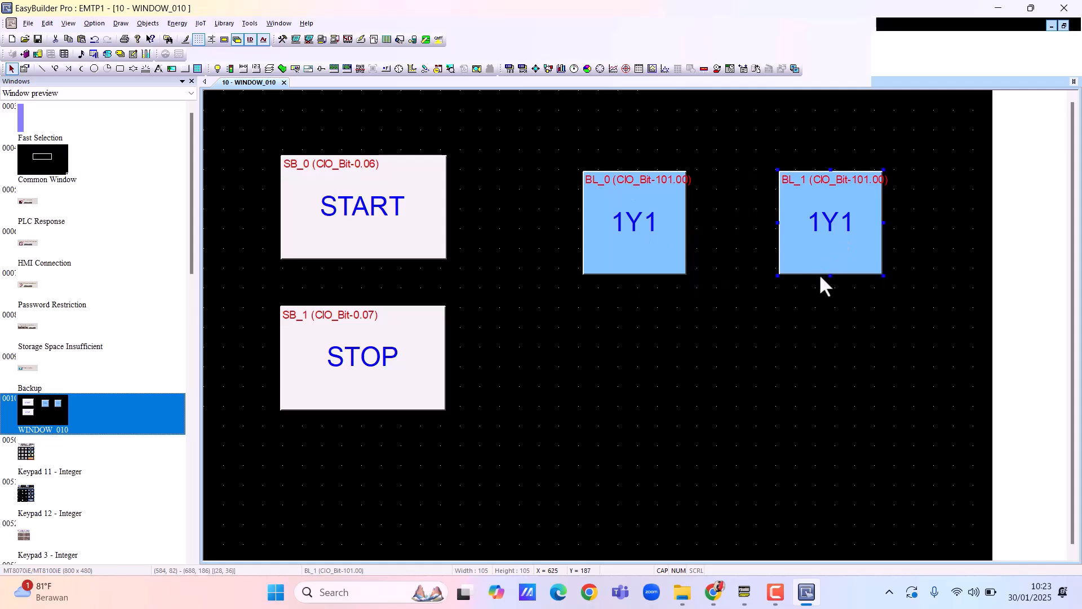
{"action": "key", "text": "ctrl+d"}
{"action": "left_click_drag", "start_coordinate": [673, 255], "coordinate": [726, 378]}
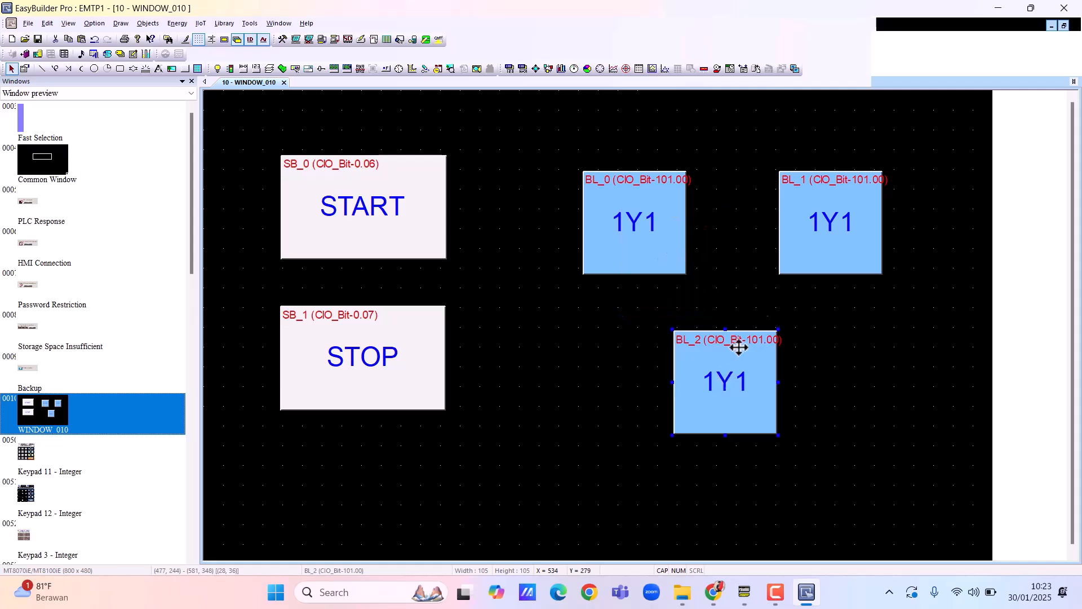
- Set the upper-right lamp's read address to CIO_Bit 101.01 and its label text to 1Y2
{"action": "left_click", "coordinate": [810, 228]}
{"action": "double_click", "coordinate": [811, 227]}
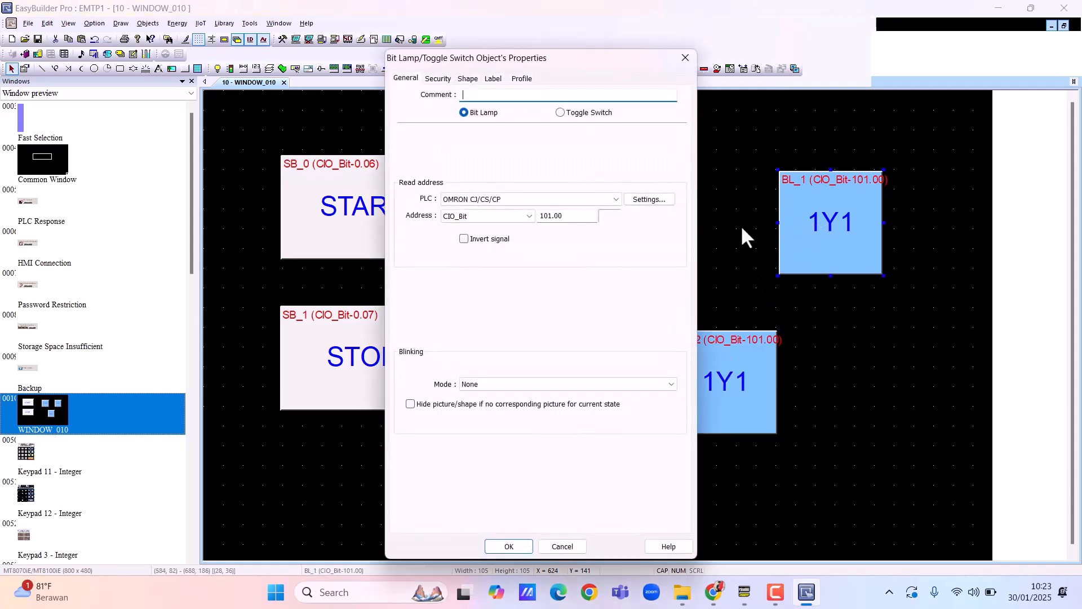
{"action": "left_click", "coordinate": [564, 216]}
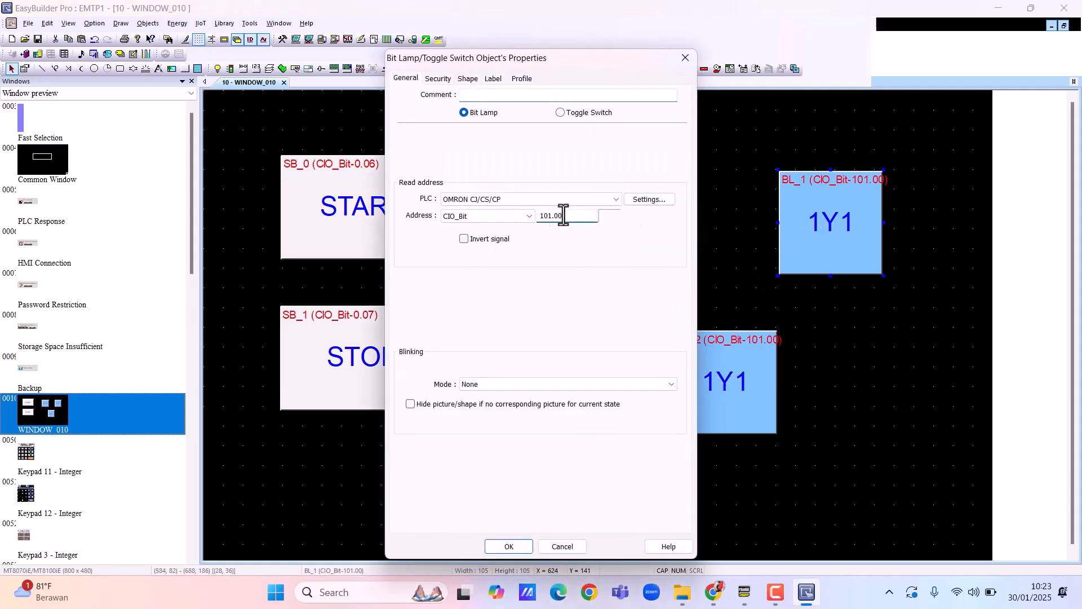
{"action": "key", "text": "BackSpace"}
{"action": "type", "text": "1"}
{"action": "left_click", "coordinate": [498, 78]}
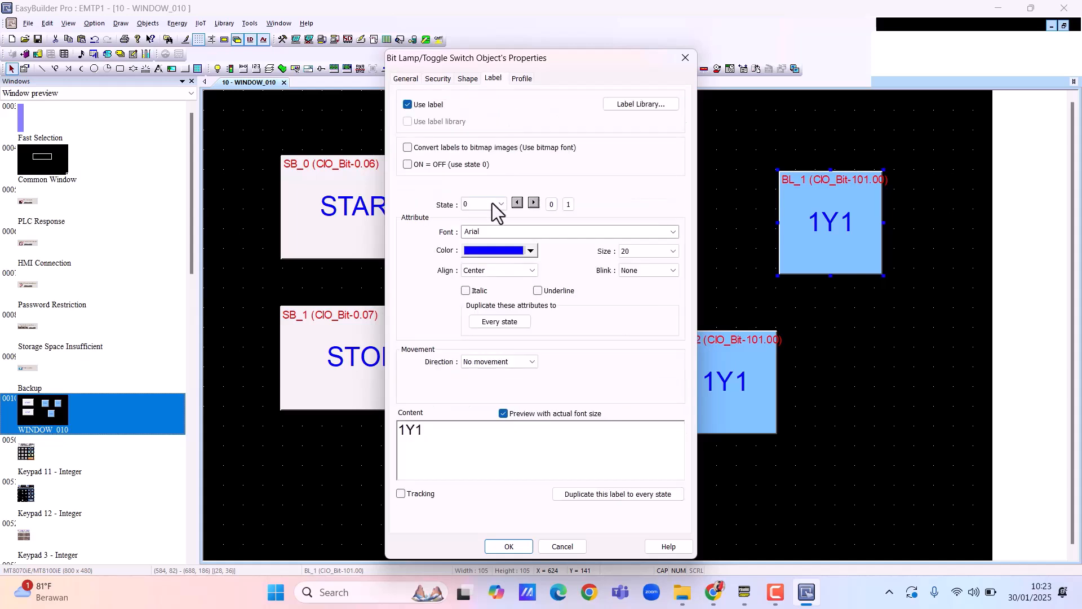
{"action": "left_click", "coordinate": [448, 436]}
{"action": "key", "text": "BackSpace"}
{"action": "type", "text": "2"}
{"action": "left_click", "coordinate": [499, 543]}
- Set the lower lamp's read address to CIO_Bit 101.02 and its label text to 2Y1
{"action": "left_click", "coordinate": [735, 384]}
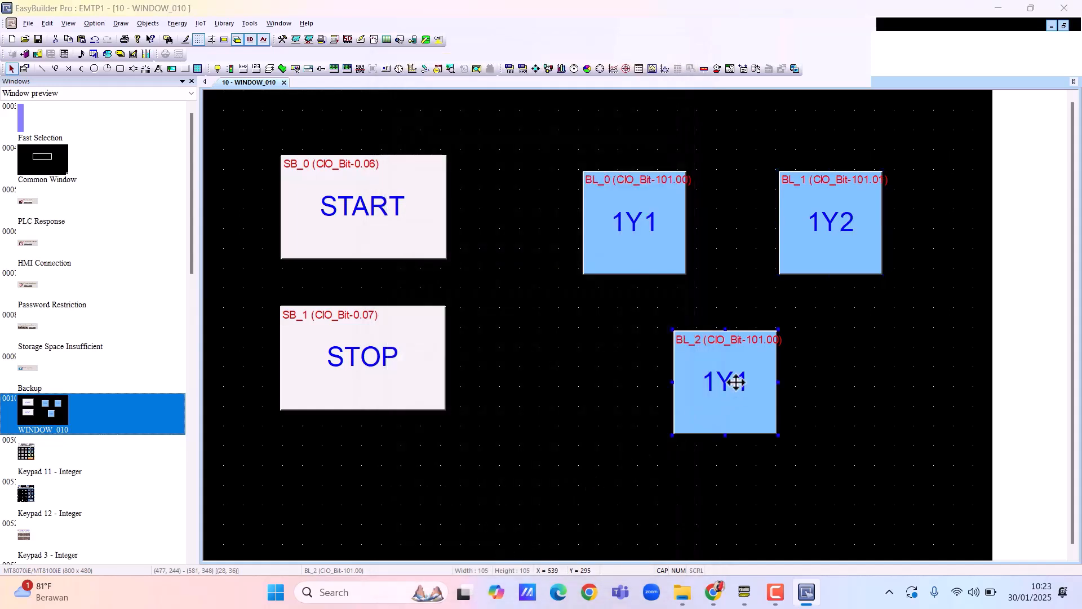
{"action": "double_click", "coordinate": [735, 383]}
{"action": "left_click", "coordinate": [582, 220]}
{"action": "key", "text": "BackSpace"}
{"action": "type", "text": "2"}
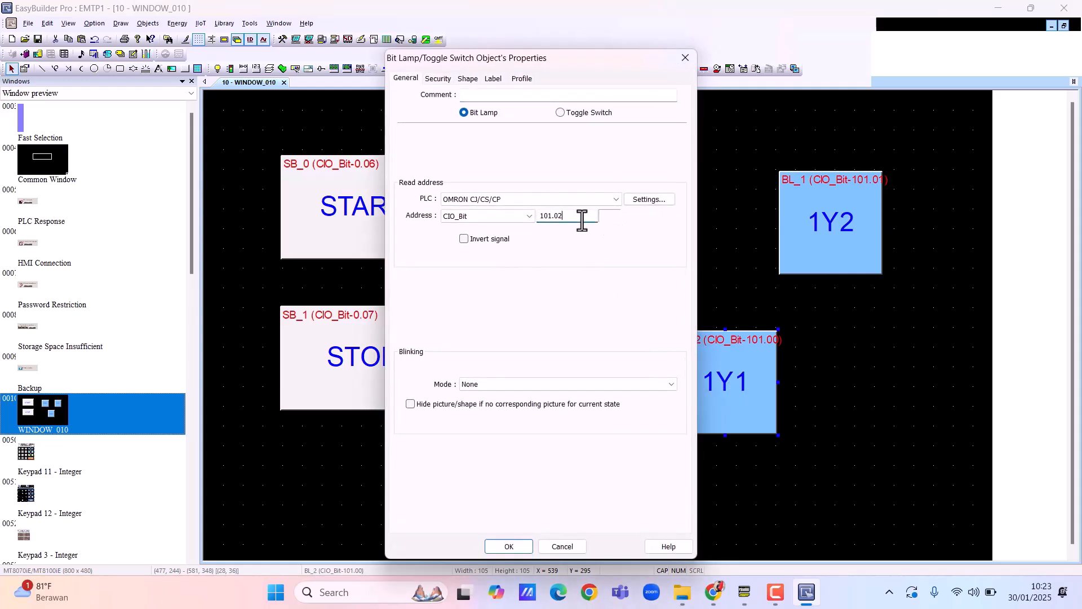
{"action": "left_click", "coordinate": [492, 79]}
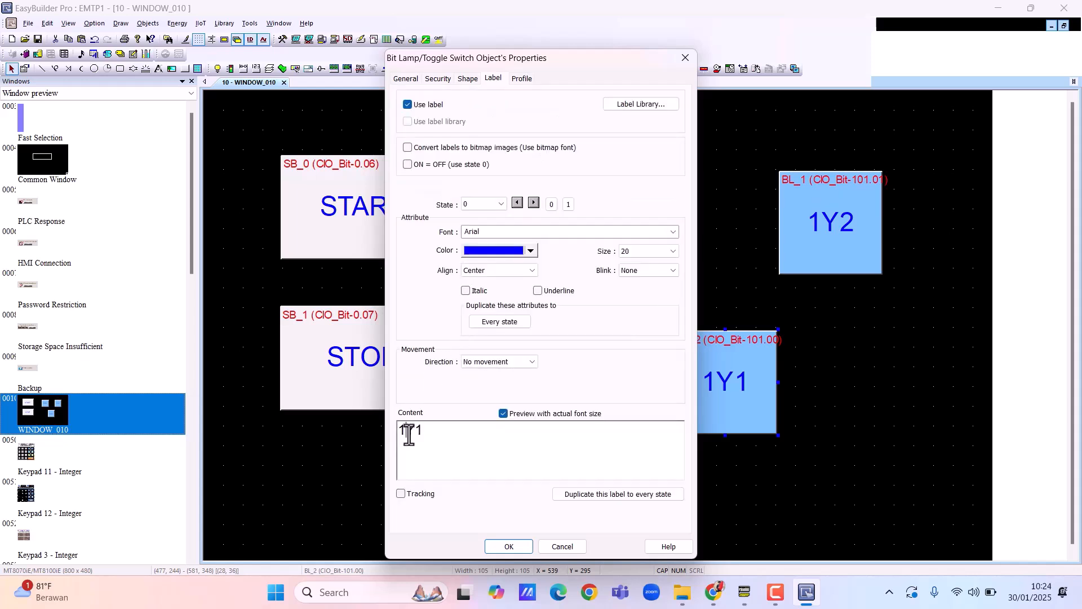
{"action": "left_click", "coordinate": [408, 434]}
{"action": "key", "text": "BackSpace"}
{"action": "type", "text": "2"}
{"action": "left_click", "coordinate": [509, 547]}
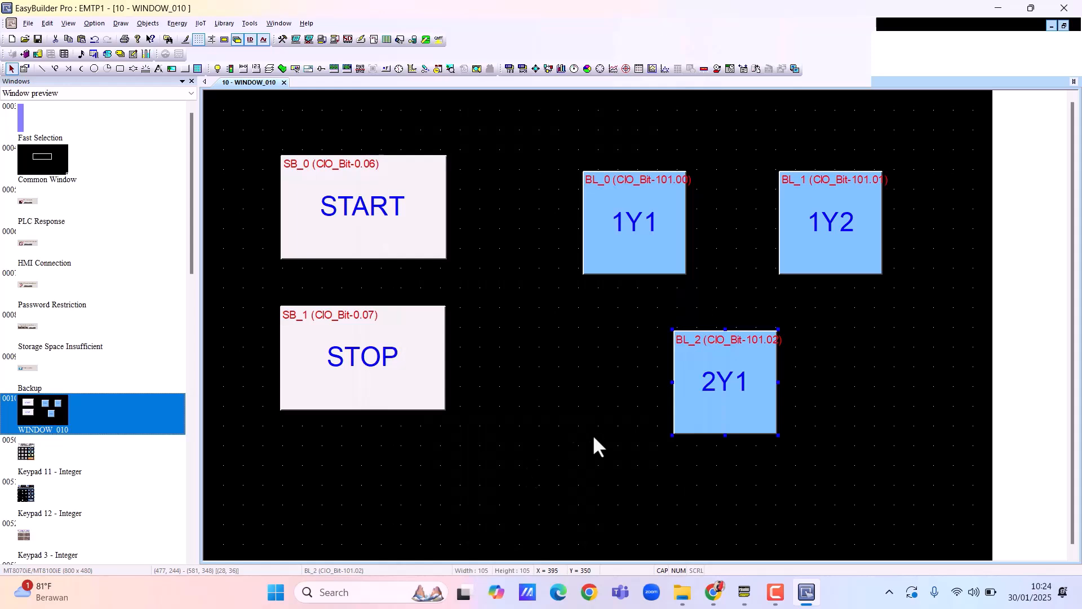
- Add a text object reading SILINDER 1 and place it centred above the 1Y1 and 1Y2 lamps
{"action": "left_click", "coordinate": [148, 23]}
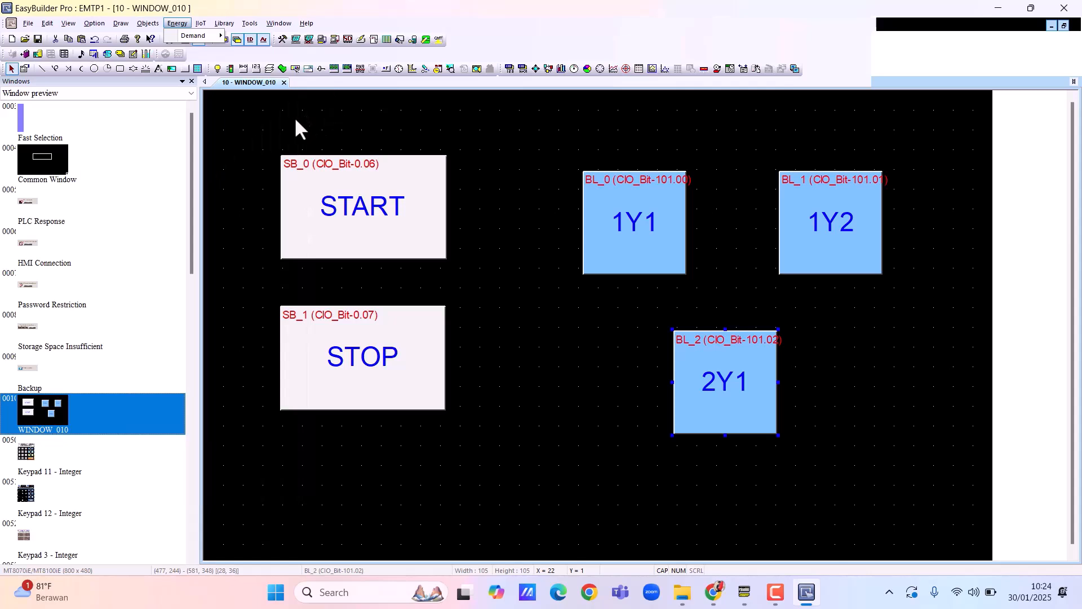
{"action": "left_click", "coordinate": [157, 69]}
{"action": "left_click", "coordinate": [539, 260]}
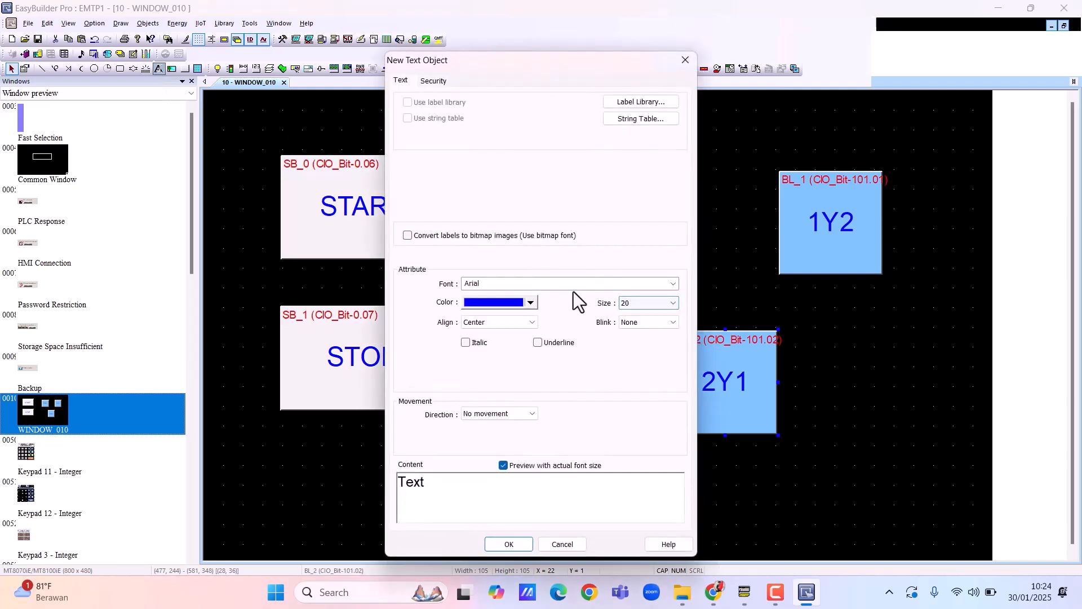
{"action": "left_click_drag", "start_coordinate": [435, 480], "coordinate": [346, 490]}
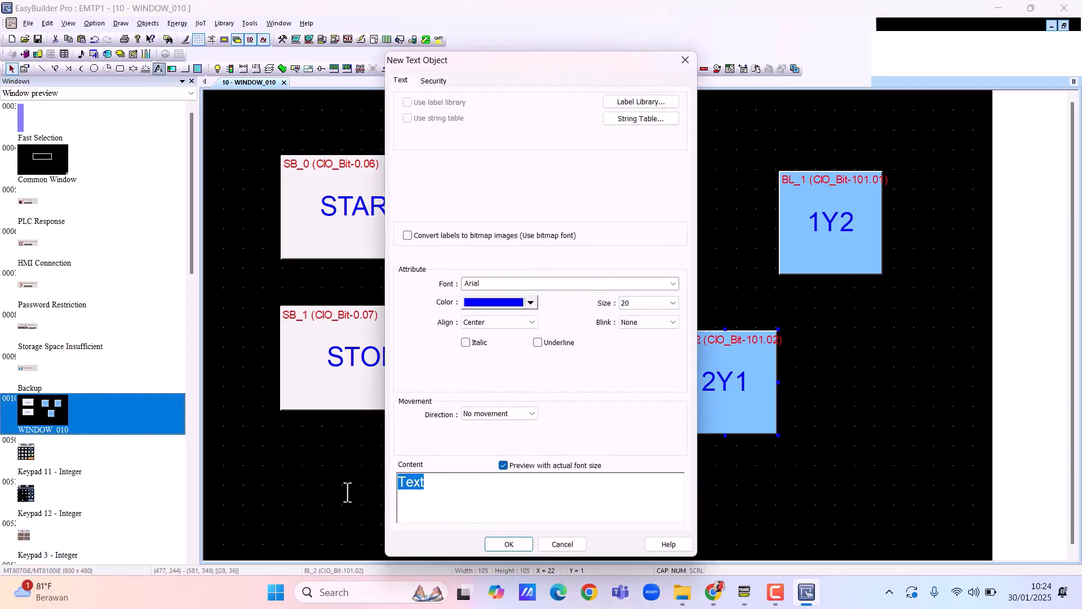
{"action": "type", "text": "ILINDER 1"}
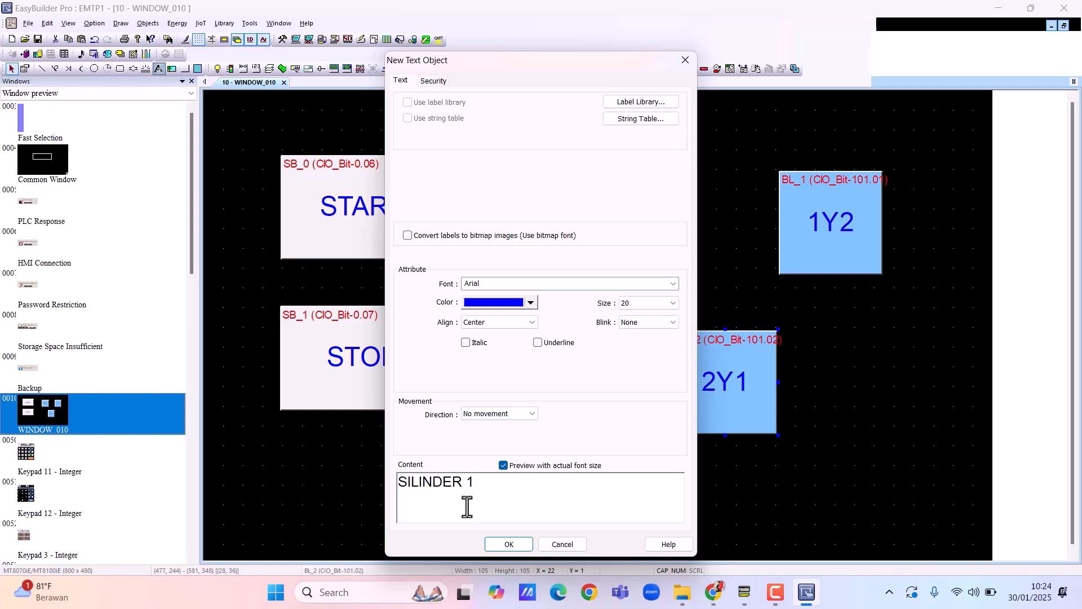
{"action": "left_click", "coordinate": [524, 540]}
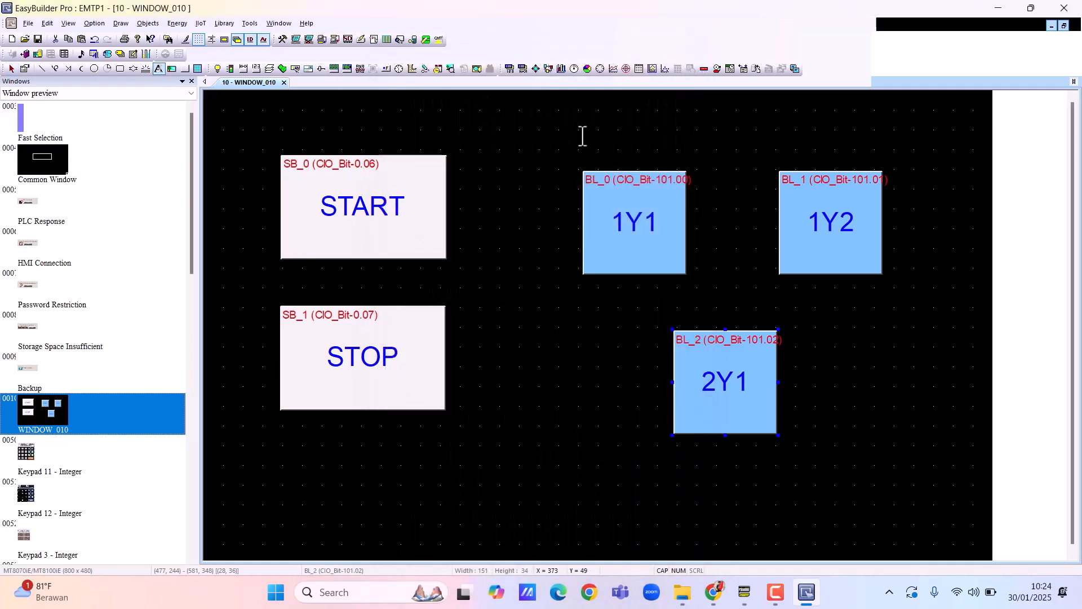
{"action": "left_click", "coordinate": [662, 131]}
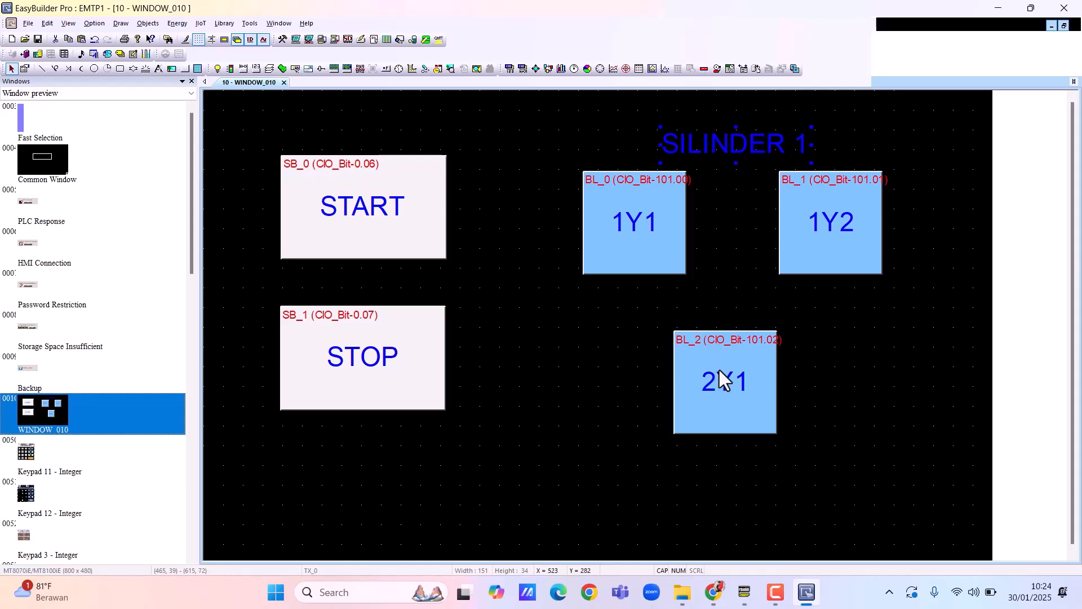
- Move the 2Y1 lamp lower and place a new text object reading SILINDER 2 above it
{"action": "left_click_drag", "start_coordinate": [720, 371], "coordinate": [734, 418]}
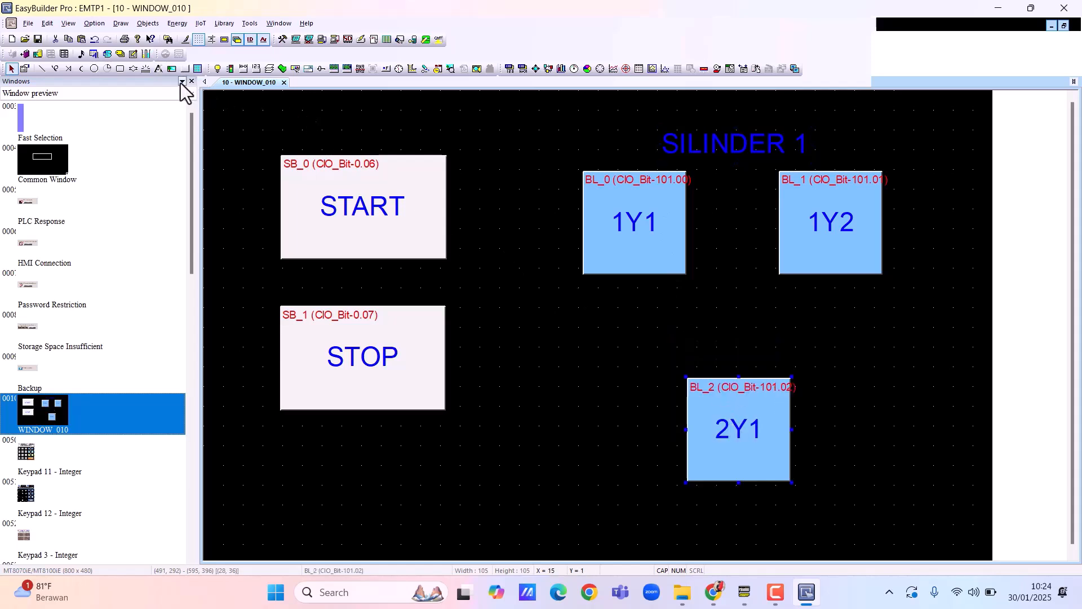
{"action": "left_click", "coordinate": [157, 71]}
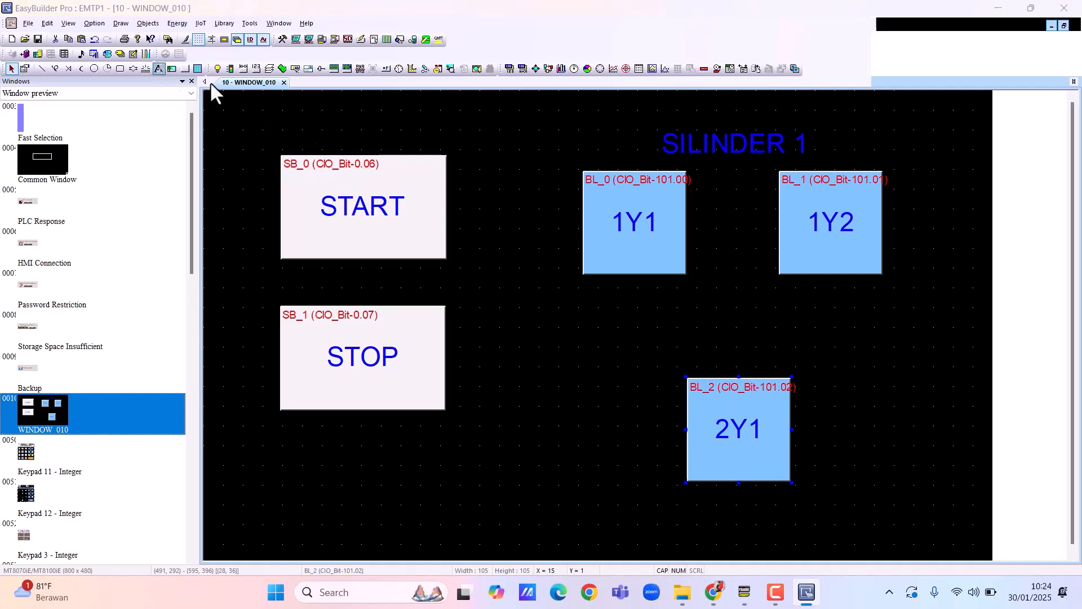
{"action": "left_click", "coordinate": [607, 369]}
{"action": "left_click", "coordinate": [480, 482]}
{"action": "key", "text": "BackSpace"}
{"action": "type", "text": "2"}
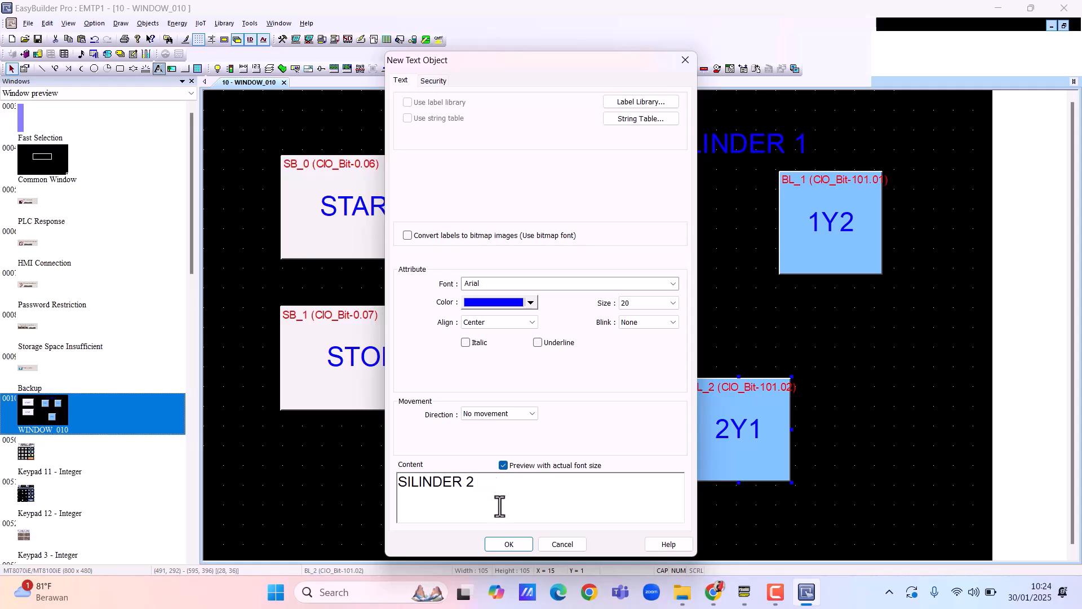
{"action": "left_click", "coordinate": [507, 544]}
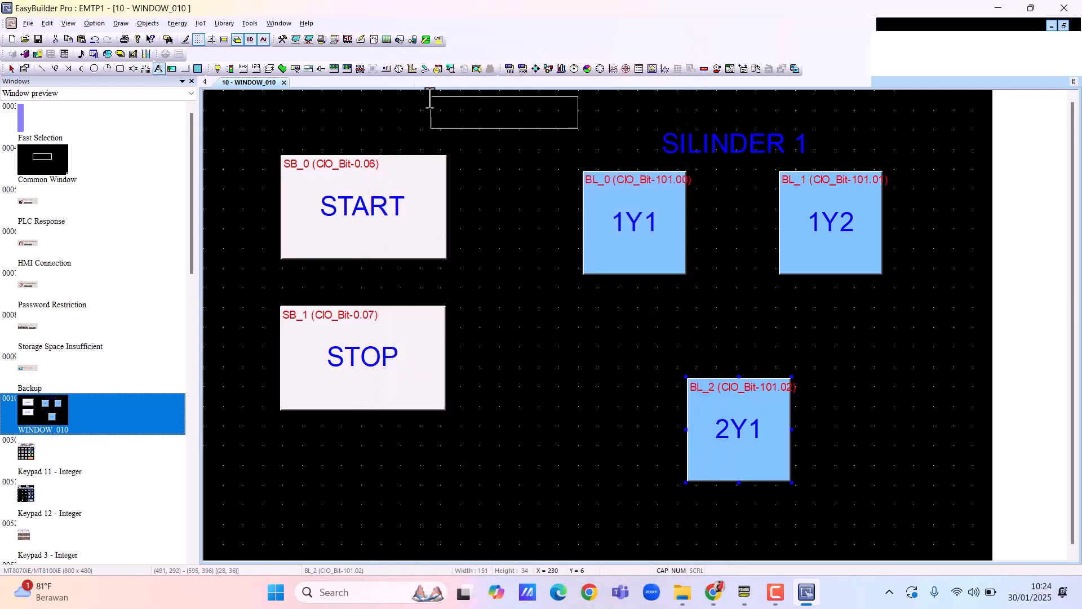
{"action": "left_click", "coordinate": [669, 332]}
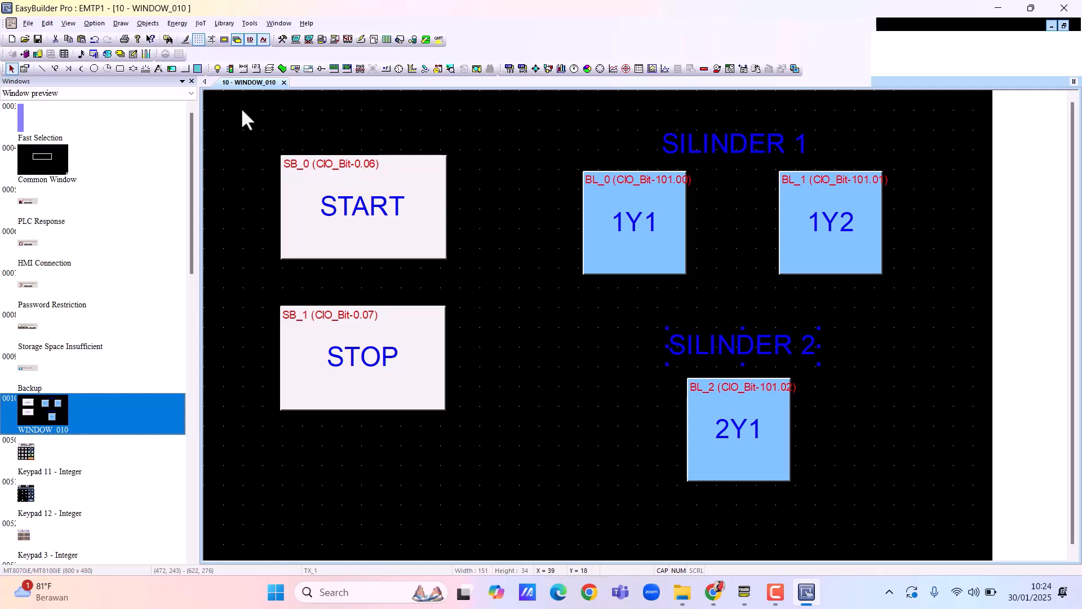
- Launch the on-line simulation, saving the project under the file name SEKUENSIAL in the project folder
{"action": "left_click", "coordinate": [249, 23]}
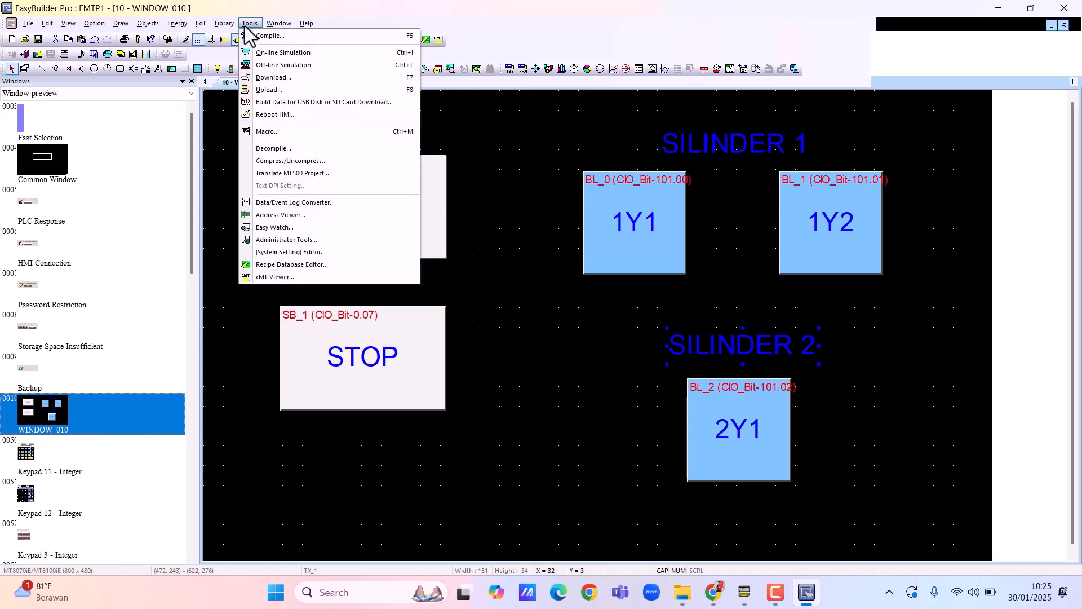
{"action": "left_click", "coordinate": [282, 52]}
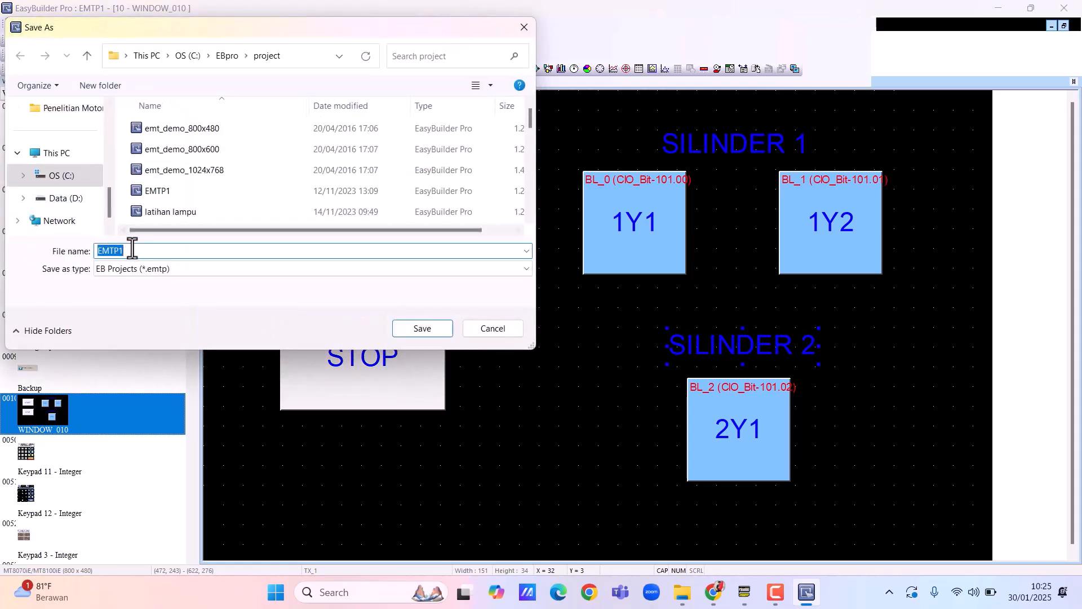
{"action": "type", "text": "SEKUENSIAL"}
{"action": "left_click", "coordinate": [422, 329]}
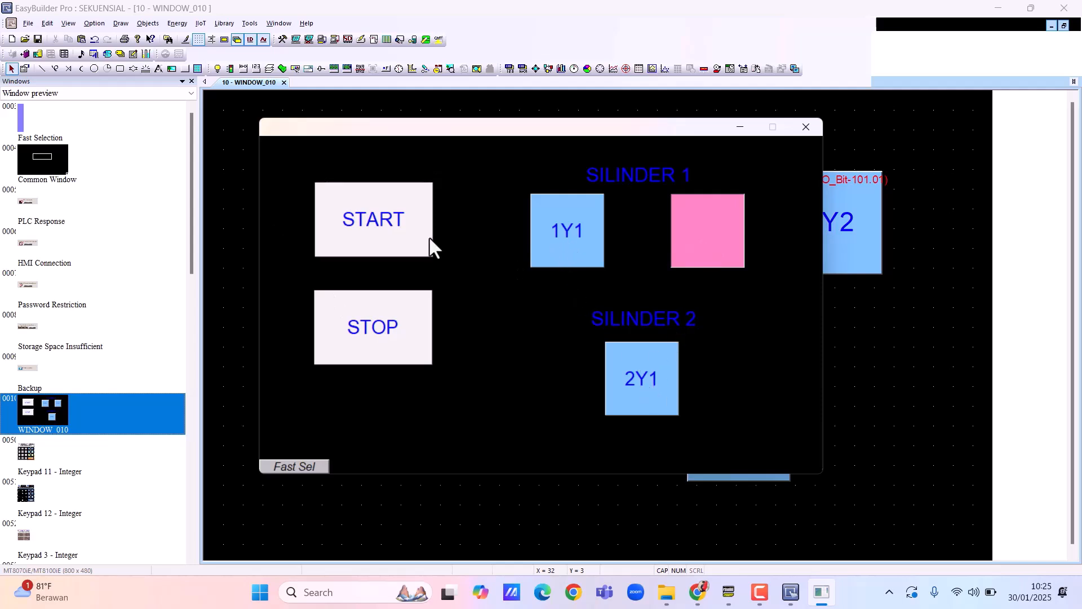
- Test the running simulation by activating START and then STOP to check the cylinder lamps
{"action": "left_click", "coordinate": [390, 226]}
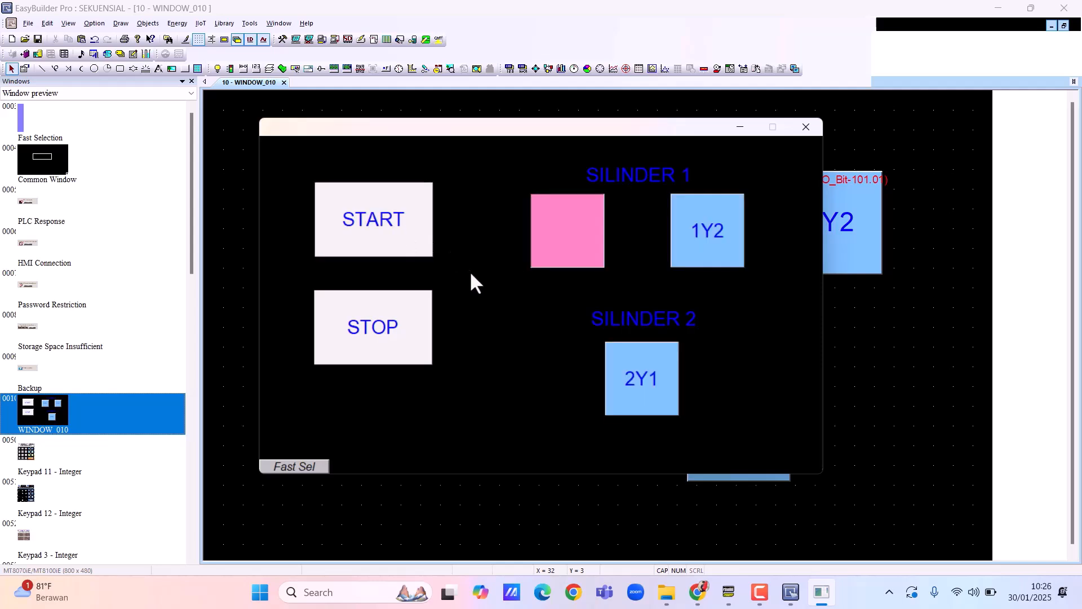
{"action": "left_click", "coordinate": [393, 329]}
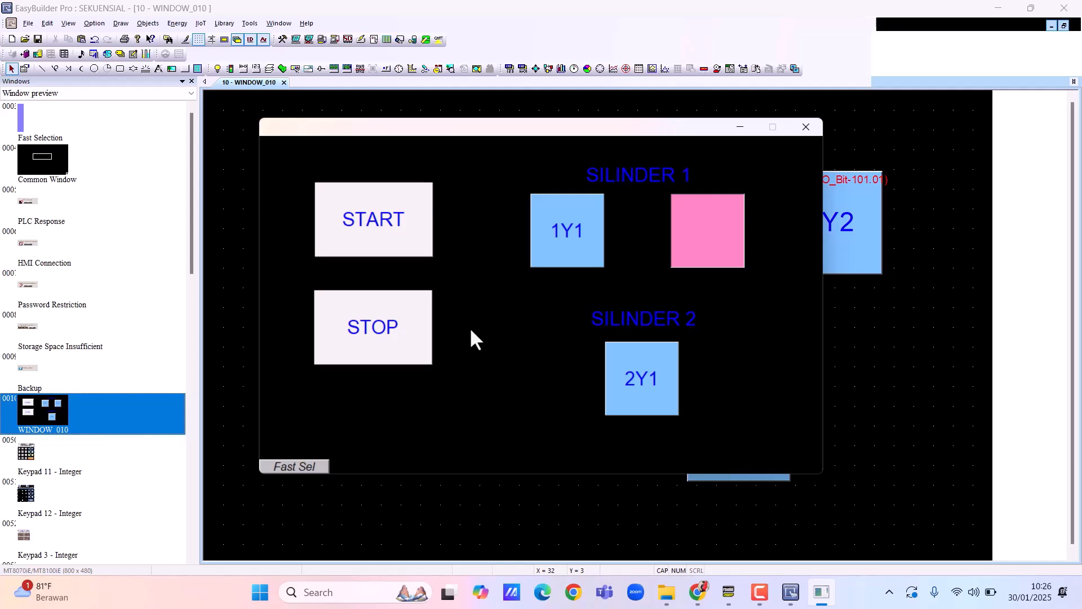
{"action": "left_click", "coordinate": [761, 592]}
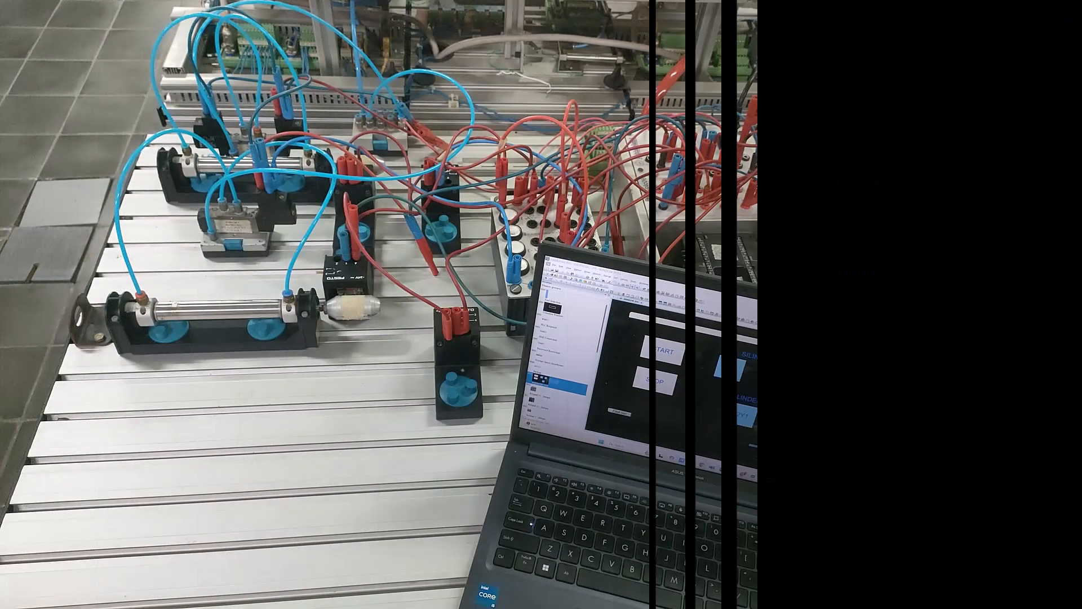